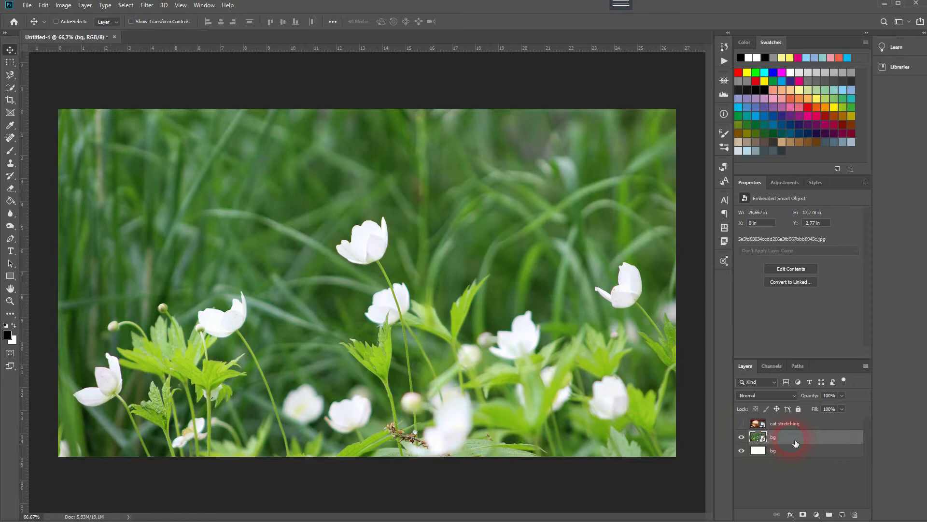
Delete the white bg layer beneath the grass photo and preview the grass and cat layers by toggling their visibility.
left_click(792, 454)
key("Delete")
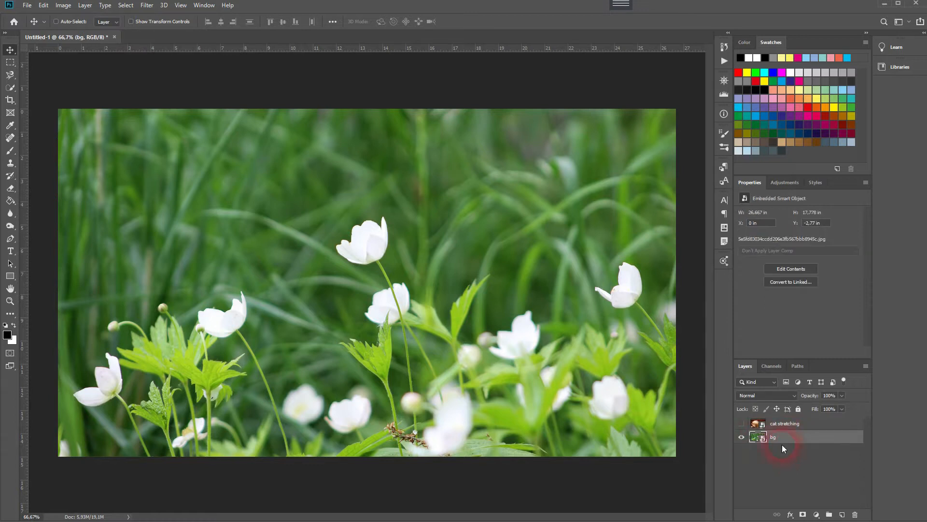
left_click(743, 438)
left_click(742, 438)
left_click(743, 424)
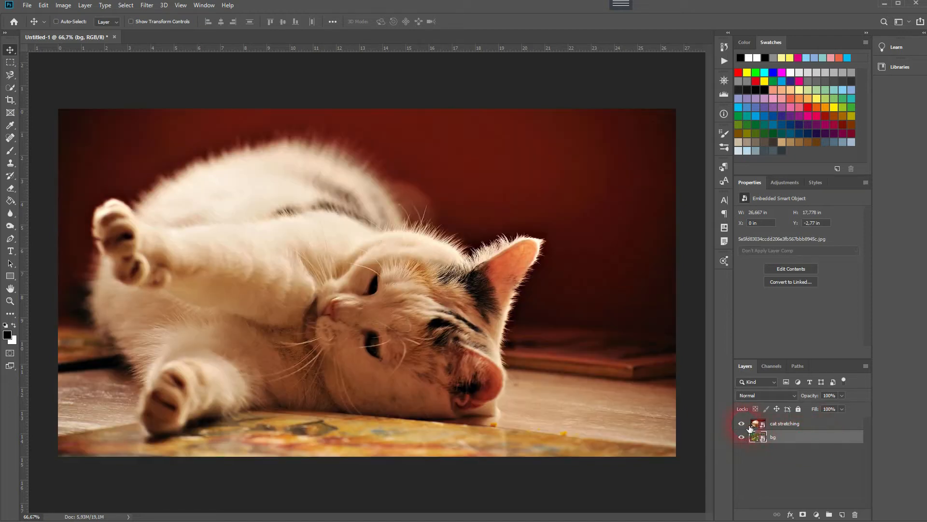
left_click(741, 425)
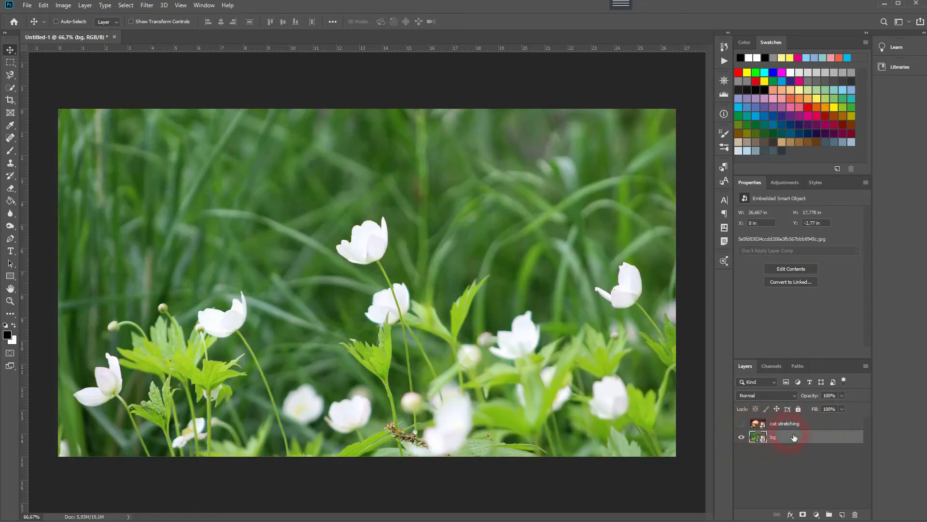
Draw a rectangle shape of about 637 × 386 px near the canvas centre, with black fill and a white 25 px stroke.
left_click(10, 276)
left_click(72, 20)
left_click(70, 30)
left_click(108, 21)
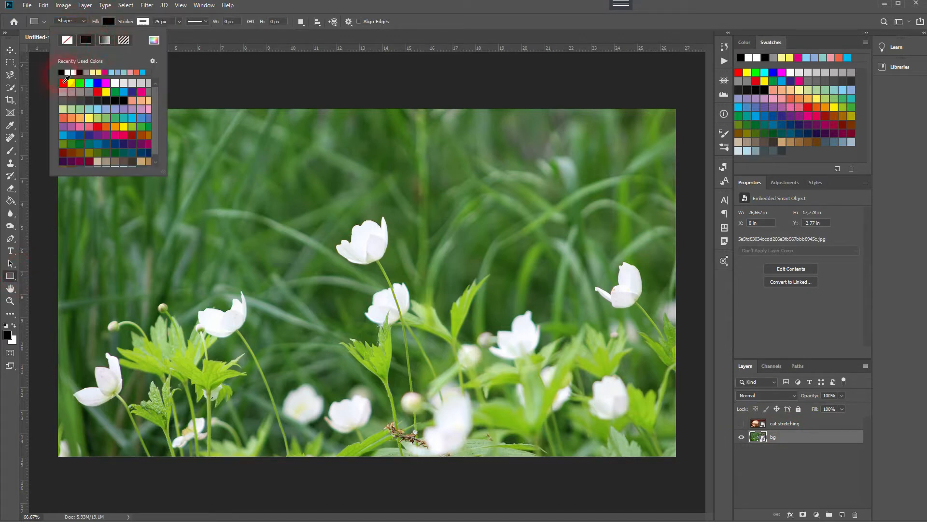
left_click(142, 21)
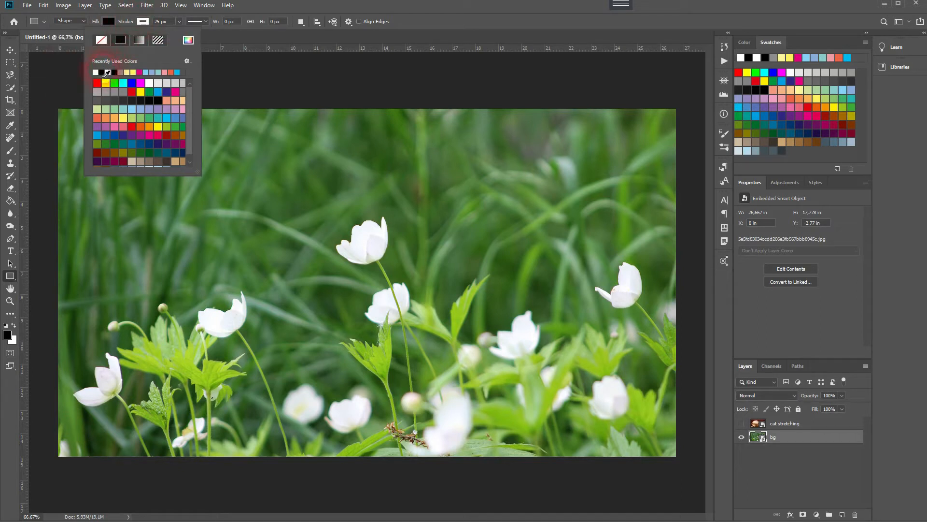
left_click(485, 29)
left_click_drag(285, 239, 495, 363)
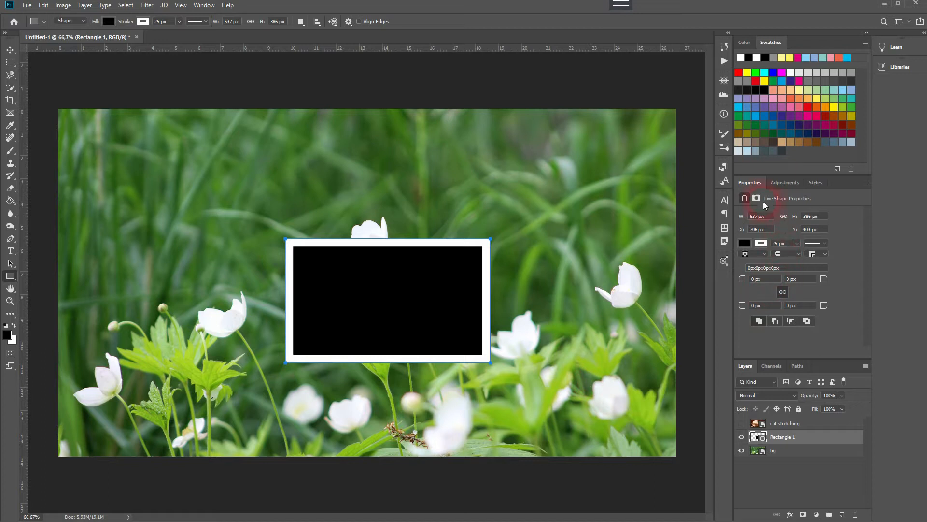
Set the rectangle's stroke width to 10 px.
left_click(213, 6)
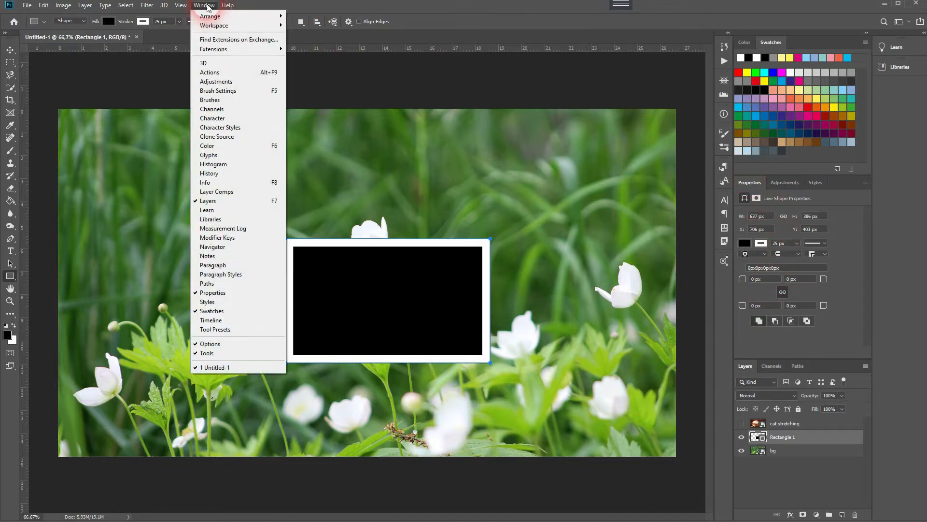
left_click(778, 245)
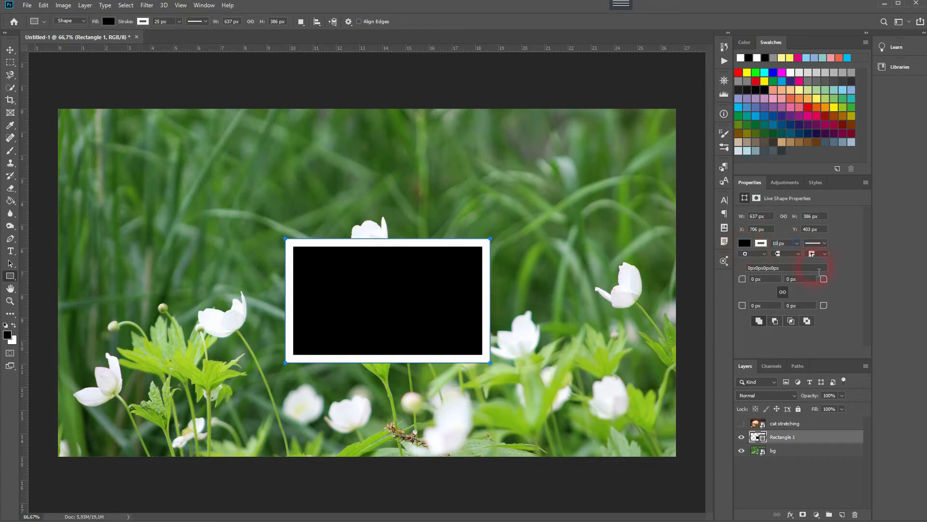
key("Return")
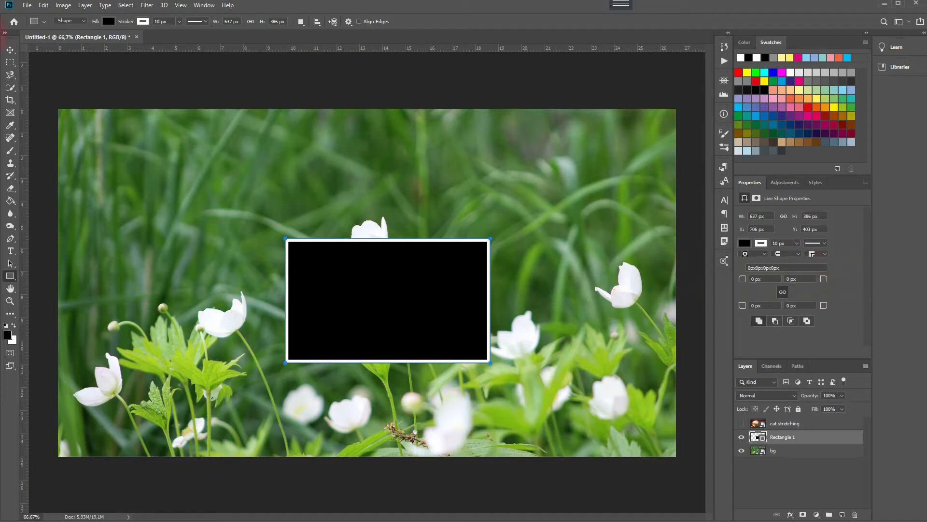
Enlarge the rectangle to about 649 × 416 px and move it to the upper-middle area of the grass photo.
left_click(10, 49)
left_click_drag(393, 296, 368, 268)
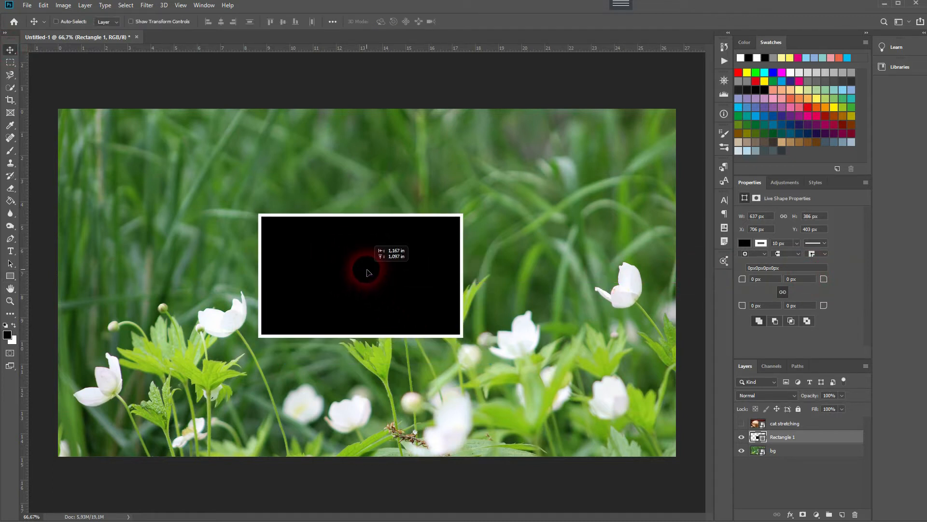
key("ctrl+t")
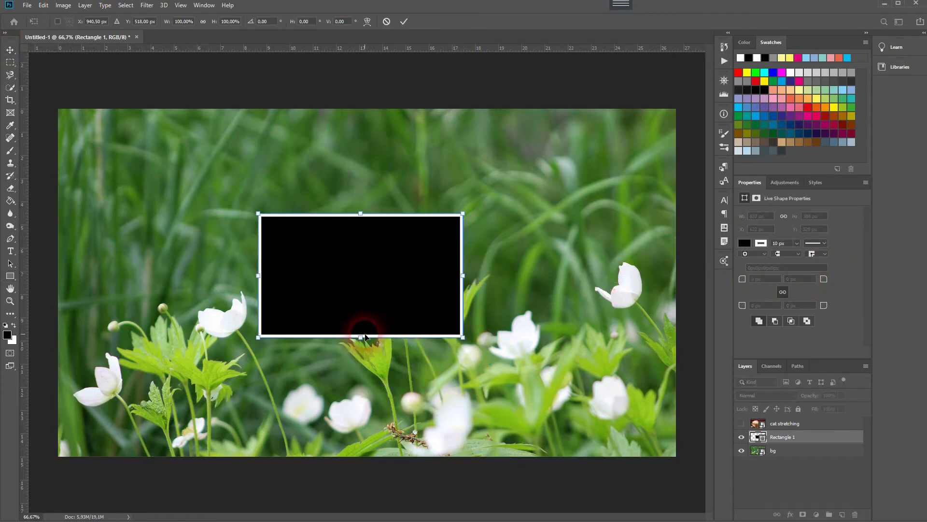
left_click_drag(361, 337, 366, 350)
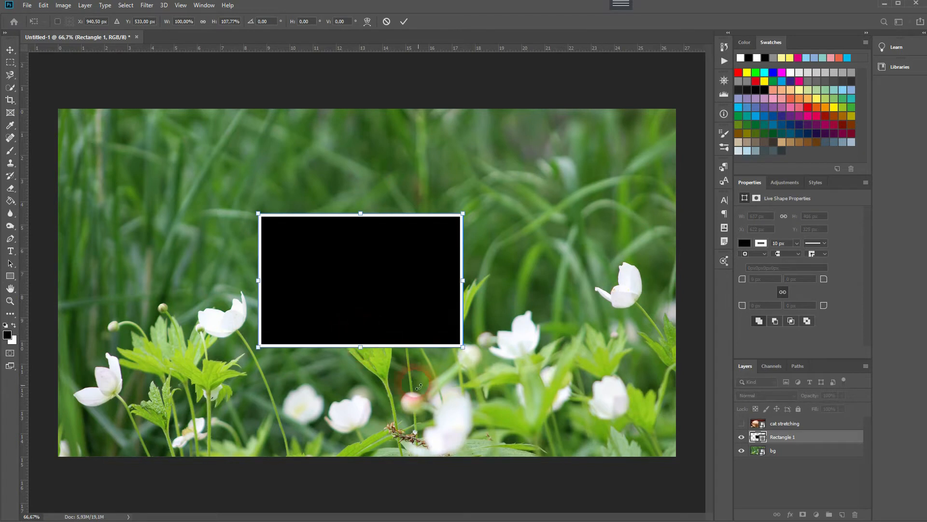
left_click_drag(463, 280, 467, 281)
key("Return")
left_click_drag(339, 289, 293, 230)
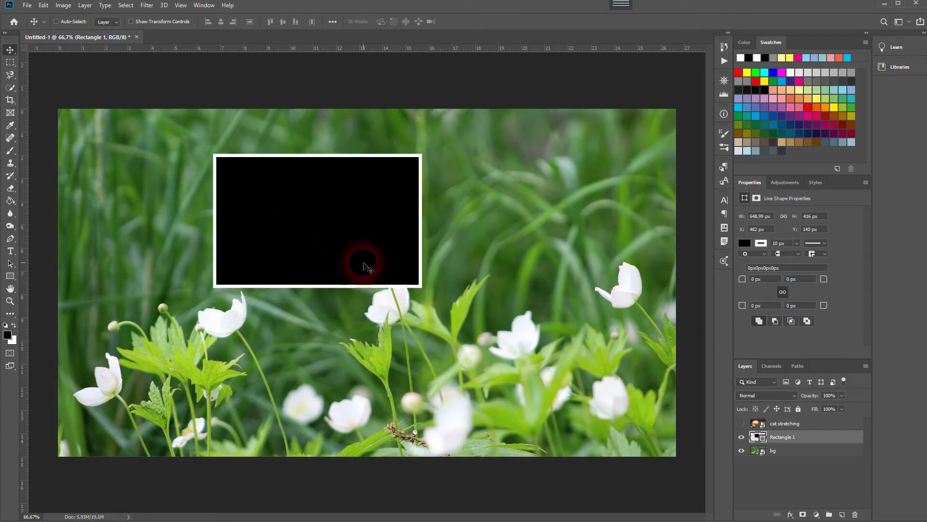
Show the cat stretching layer, clip it to Rectangle 1 and try shifting the photo inside the frame.
left_click(742, 423)
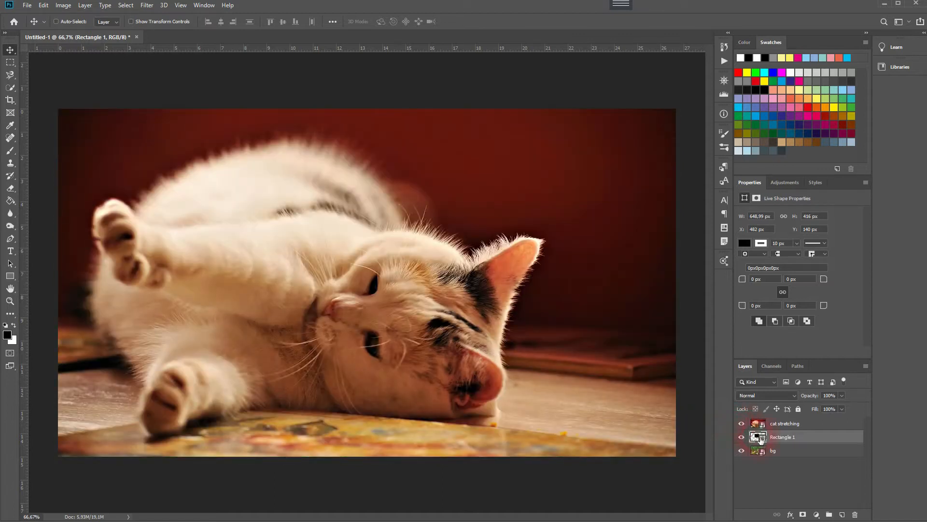
left_click(828, 426)
right_click(816, 425)
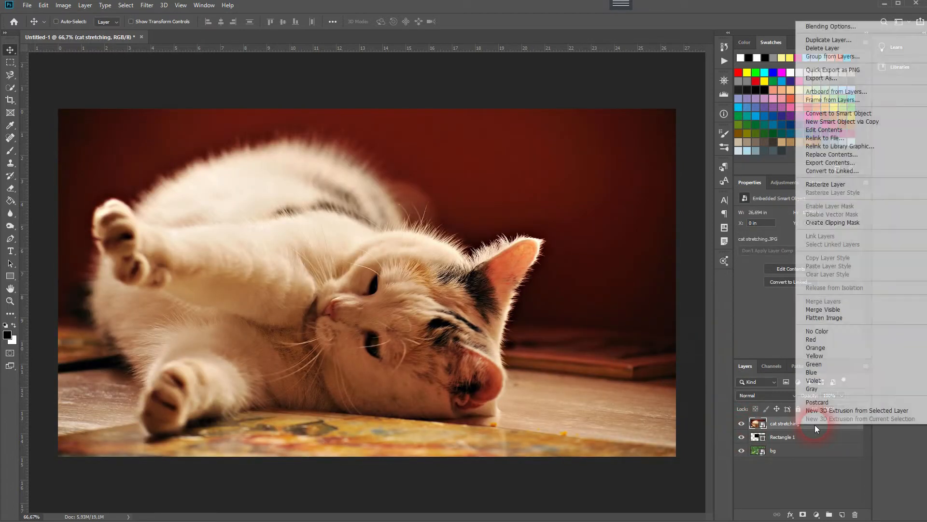
left_click(833, 222)
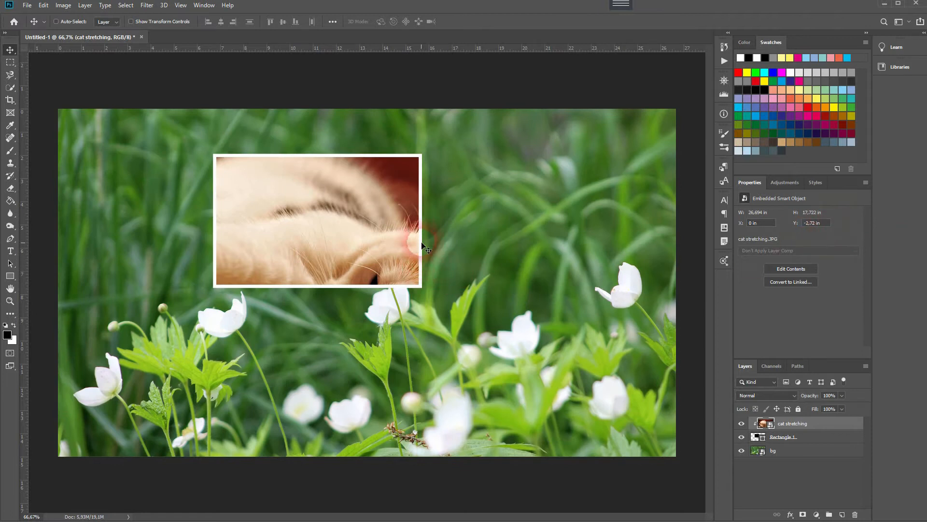
mouse_move(340, 250)
left_mouse_down()
mouse_move(311, 193)
mouse_move(346, 248)
left_mouse_up()
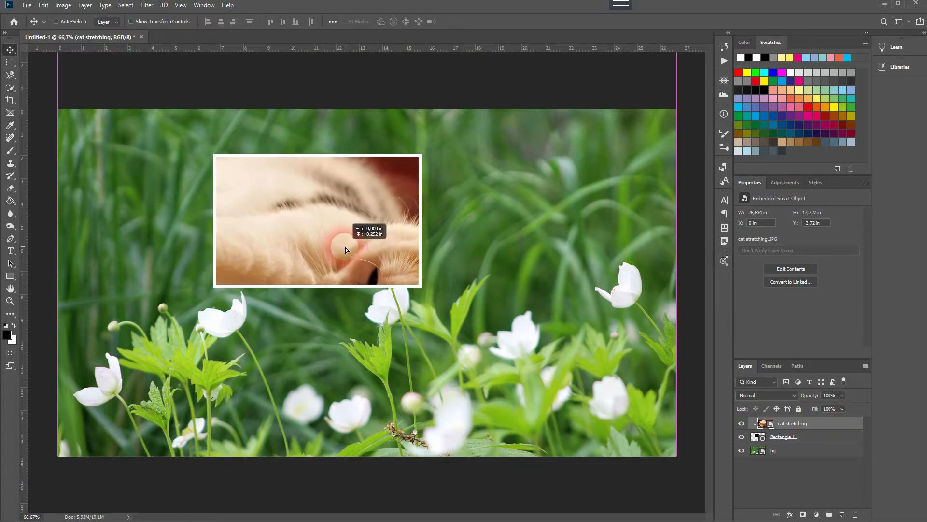
key("shift+Down")
key("shift+Down")
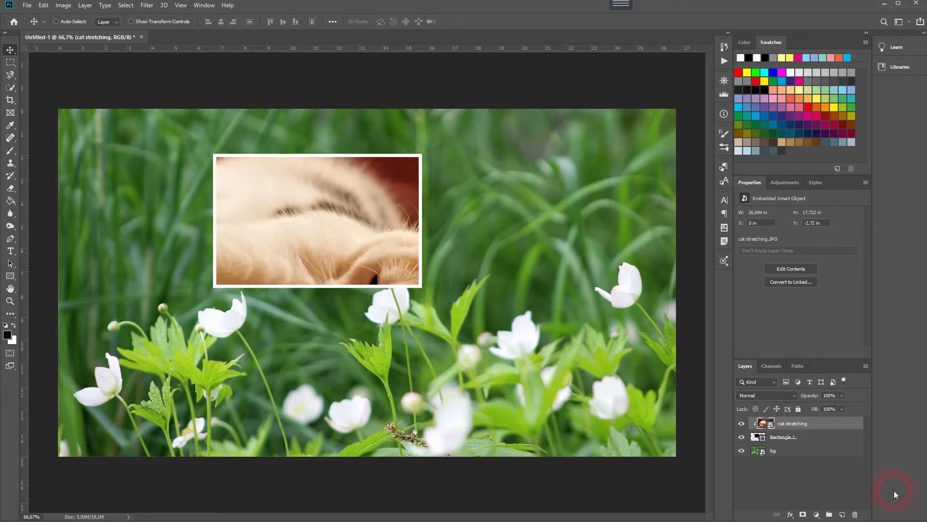
Release the cat stretching layer from its clipping mask and hide the layer.
right_click(828, 426)
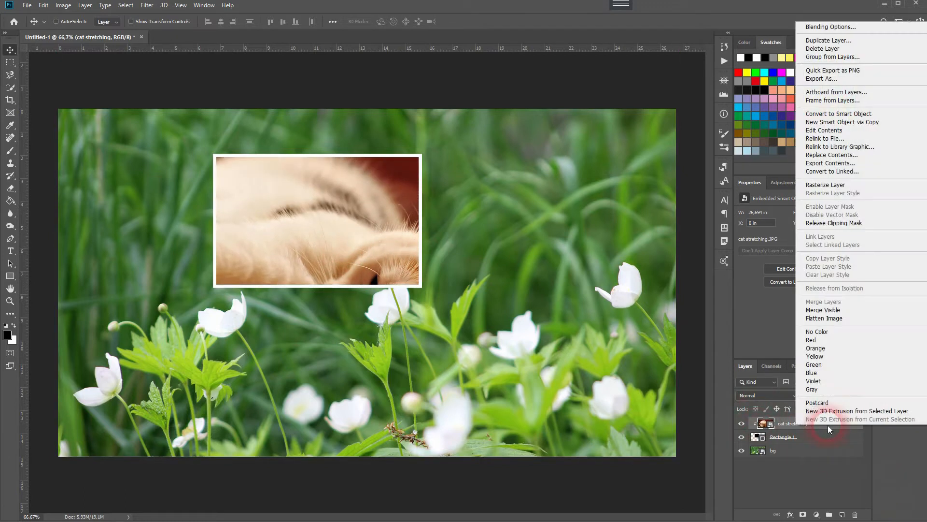
left_click(861, 220)
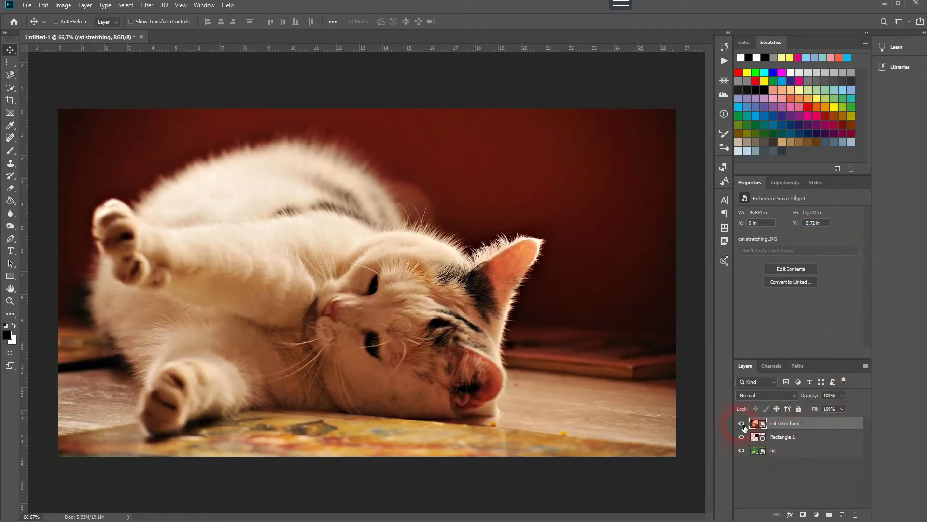
left_click(742, 424)
Duplicate Rectangle 1 six times and arrange the copies as overlapping frames across the canvas.
left_click(803, 440)
left_click_drag(360, 233, 398, 373)
left_click_drag(350, 356, 231, 196)
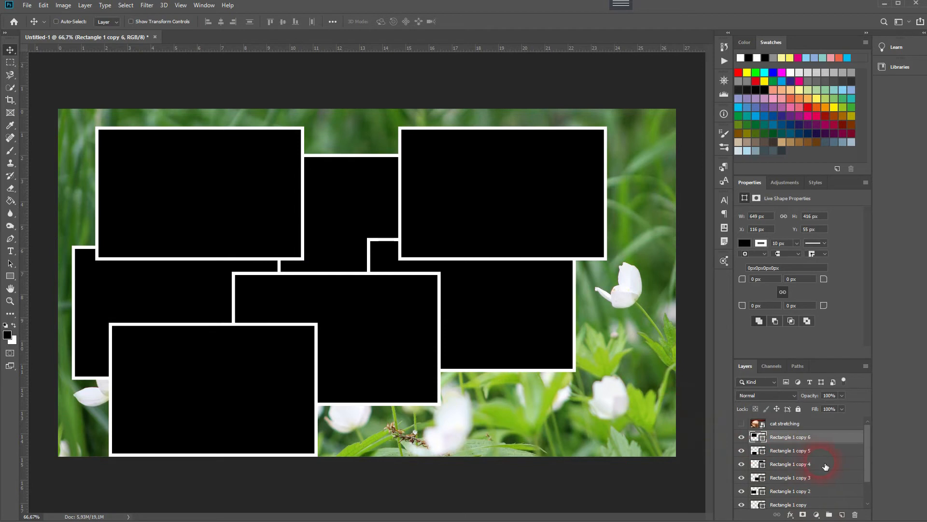
Group Rectangle 1 together with its six copies.
scroll(831, 466, "down", 1)
scroll(827, 491, "down", 1)
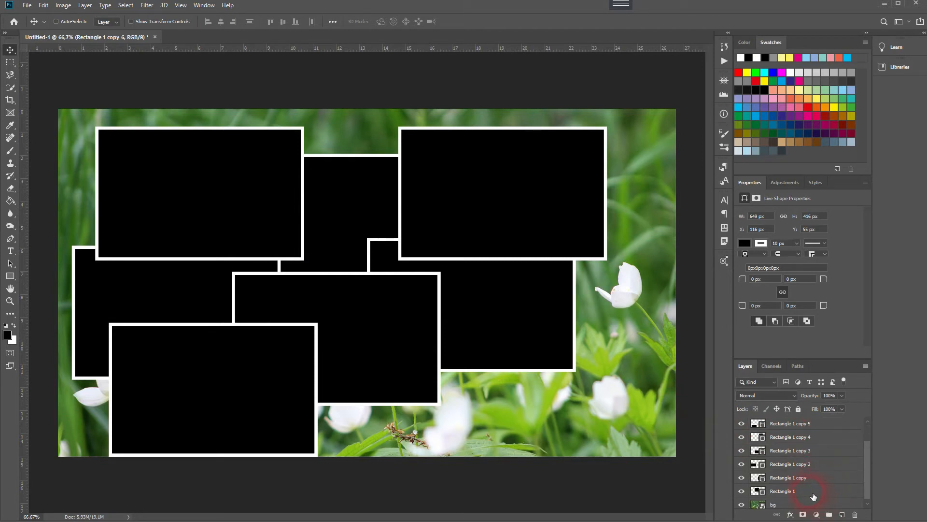
left_click(813, 495, "shift")
key("ctrl+g")
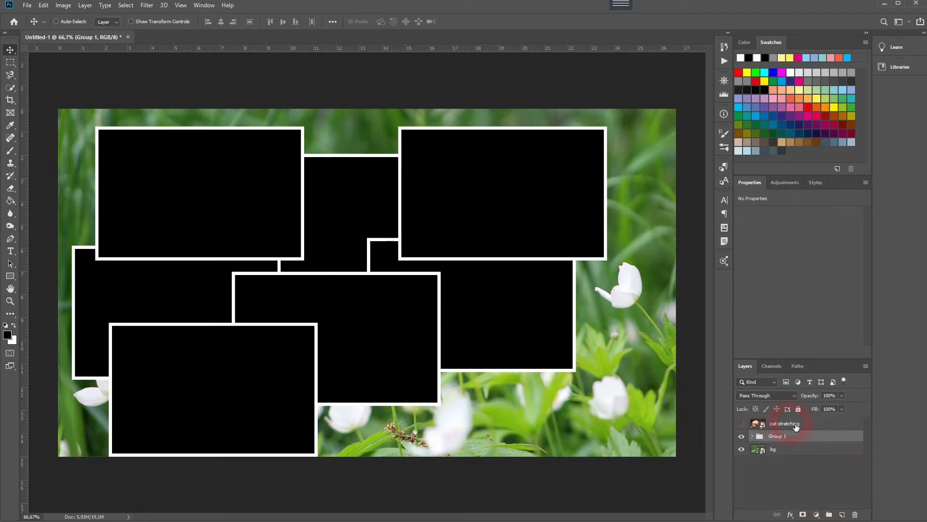
Show the cat stretching layer and try clipping it to the whole Group 1, releasing the mask again.
left_click(762, 425)
right_click(786, 423)
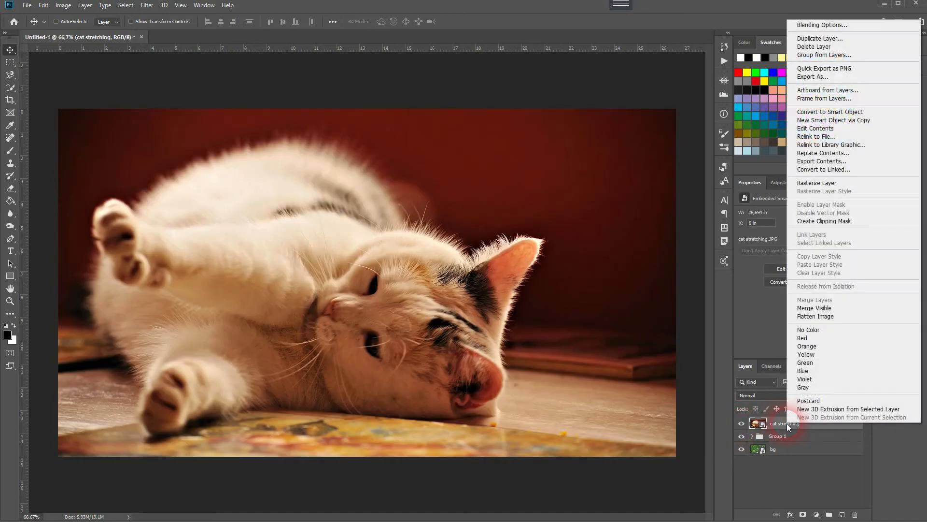
left_click(822, 222)
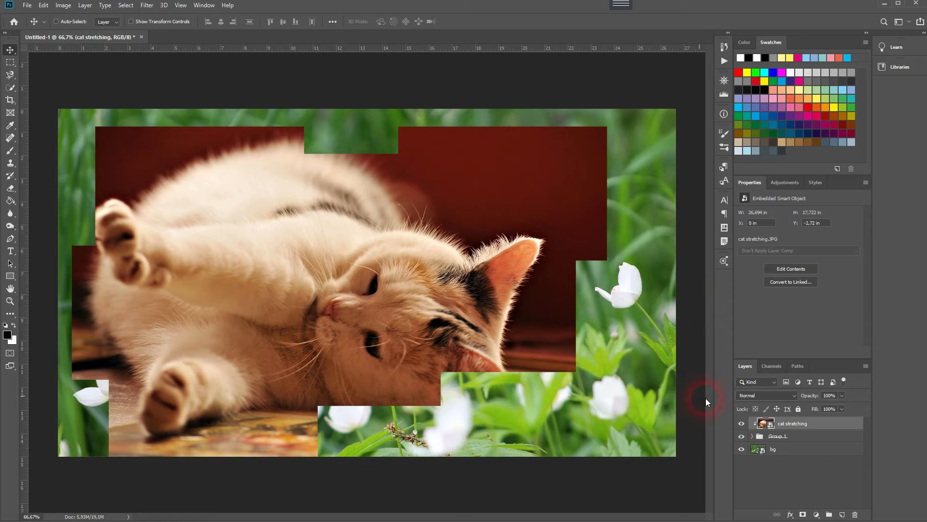
right_click(814, 426)
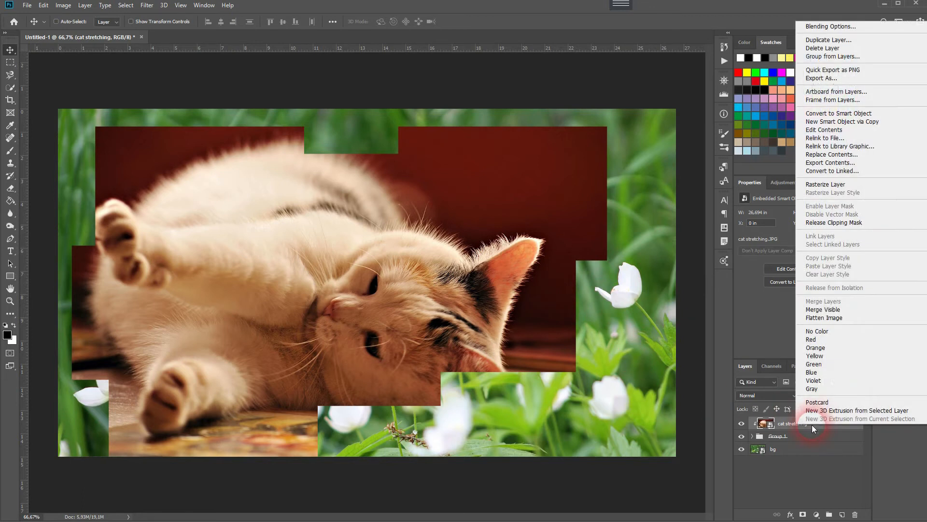
left_click(826, 222)
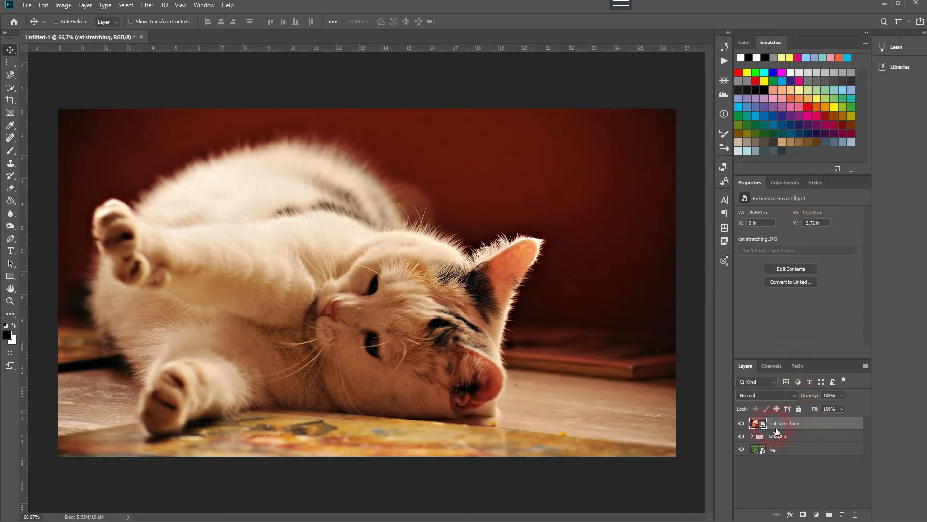
Place the cat stretching layer inside Group 1 above Rectangle 1 copy 6 and clip it to that rectangle.
left_click(753, 437)
left_click_drag(792, 424, 802, 447)
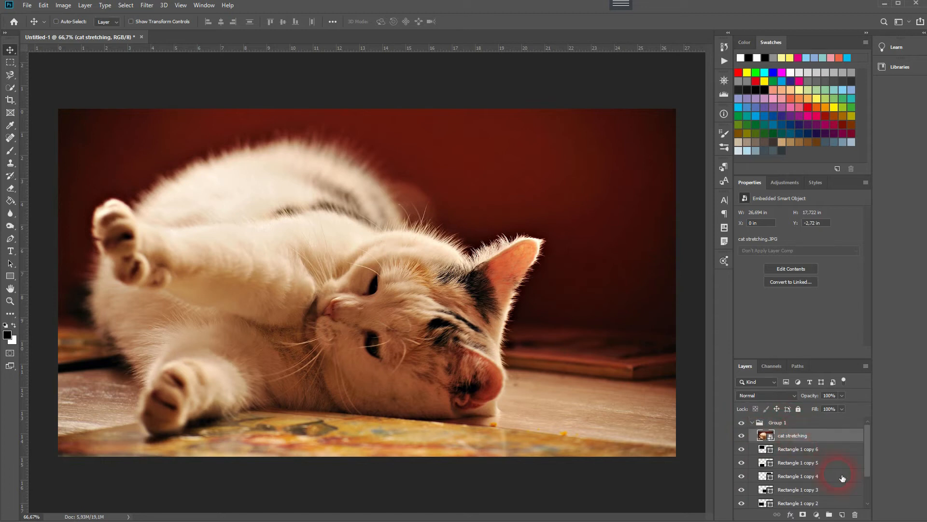
right_click(838, 436)
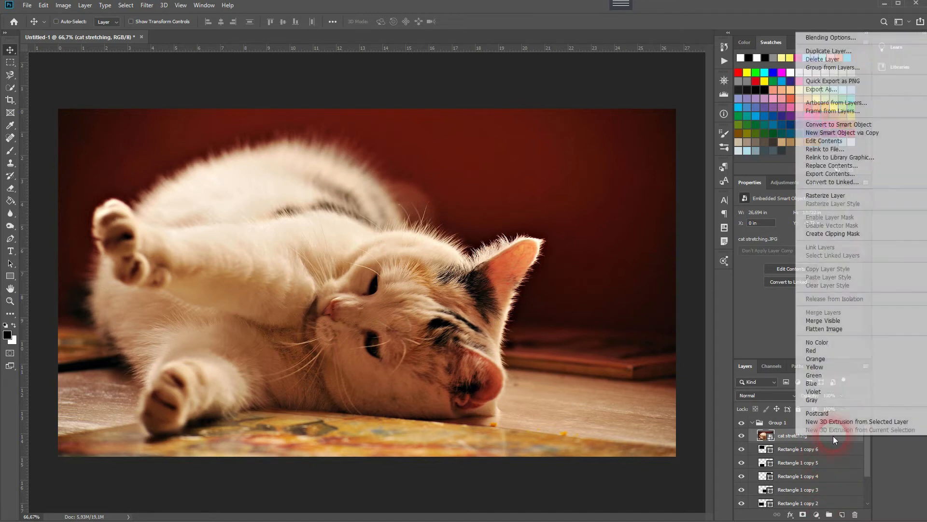
left_click(849, 234)
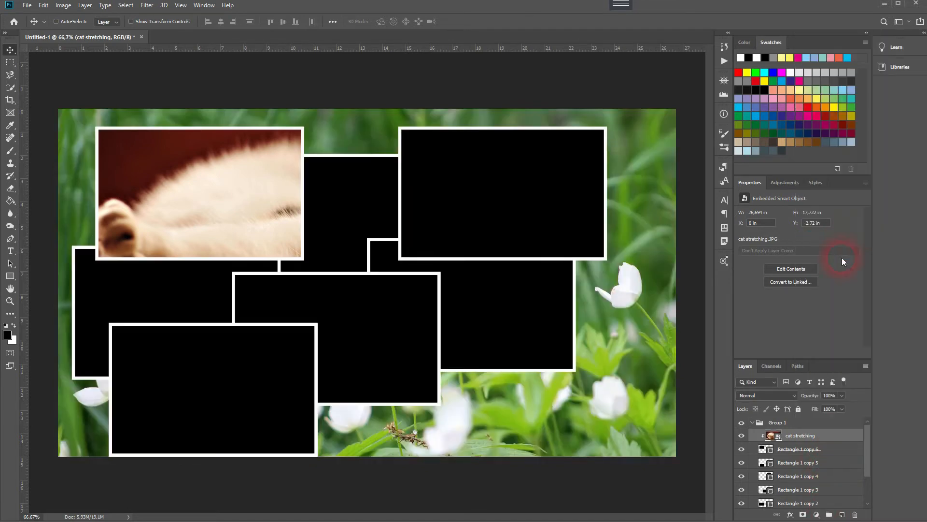
Duplicate the cat stretching layer above each remaining rectangle and clip the lowest copy to Rectangle 1.
left_click_drag(843, 439, 828, 508)
right_click(855, 487)
left_click(850, 283)
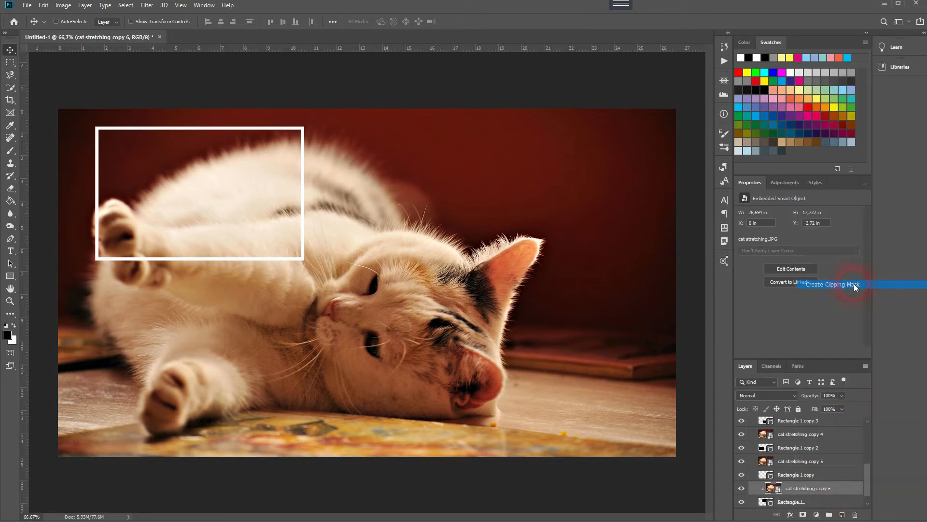
Clip cat stretching copy 5, copy 4 and copy 3 to the rectangle layers directly beneath them.
left_click(834, 461)
right_click(836, 462)
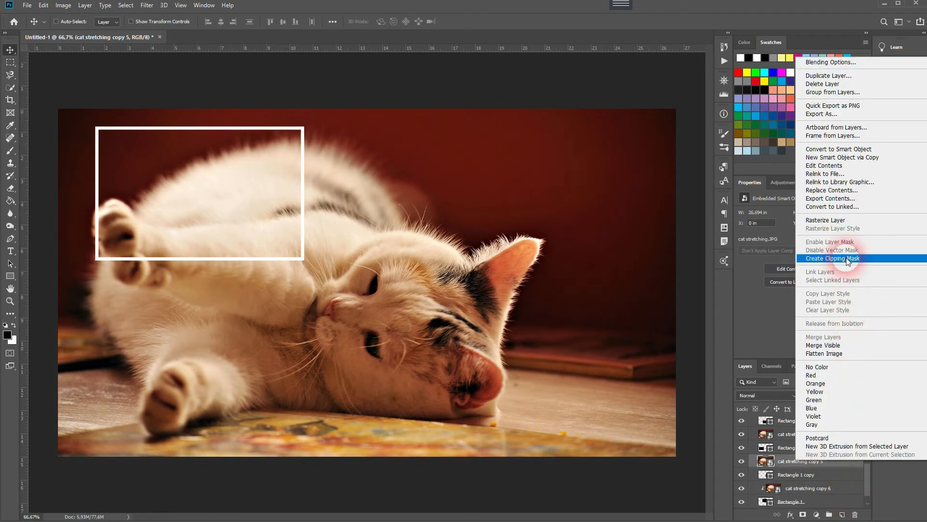
left_click(832, 259)
left_click(838, 434)
right_click(836, 433)
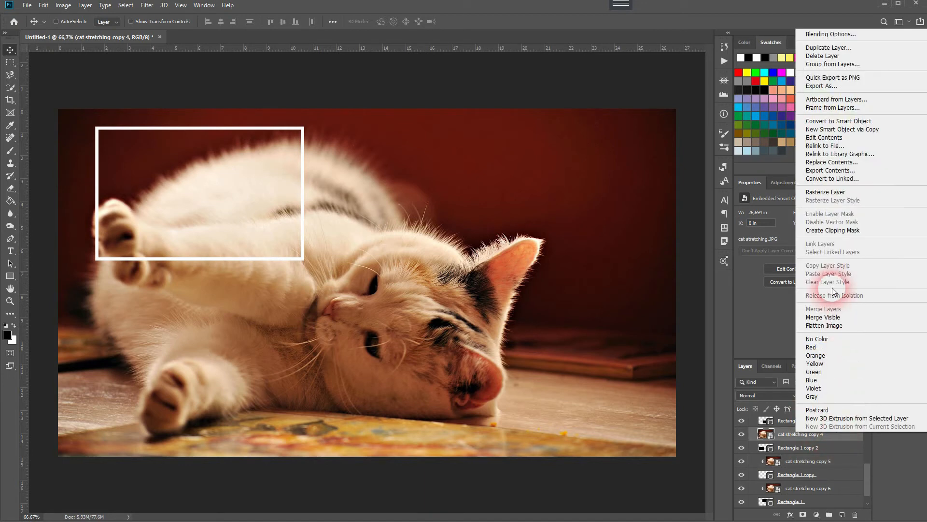
left_click(833, 232)
scroll(843, 449, "up", 3)
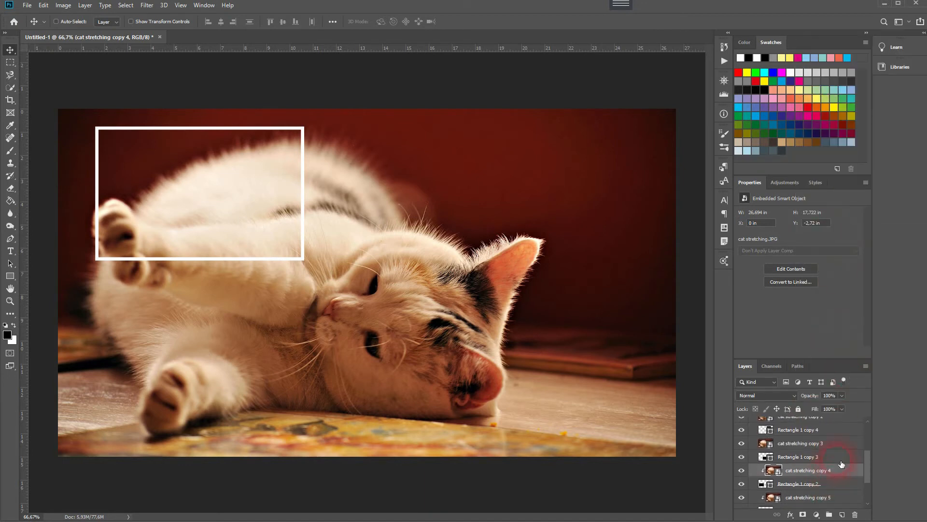
left_click(841, 445)
right_click(841, 445)
left_click(828, 233)
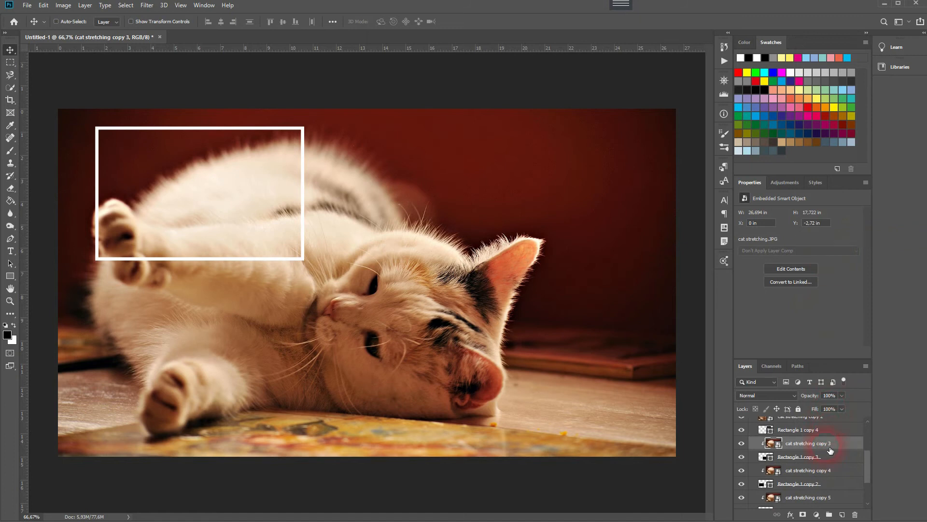
Clip cat stretching copy 2 and cat stretching copy to the rectangle layers directly beneath them.
scroll(839, 478, "up", 3)
left_click(835, 454)
right_click(834, 454)
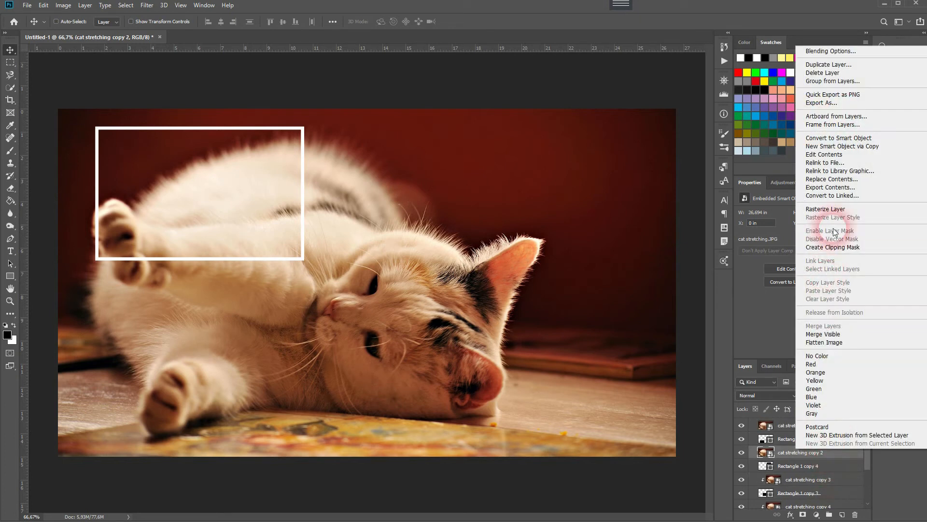
left_click(836, 248)
left_click(829, 424)
right_click(830, 424)
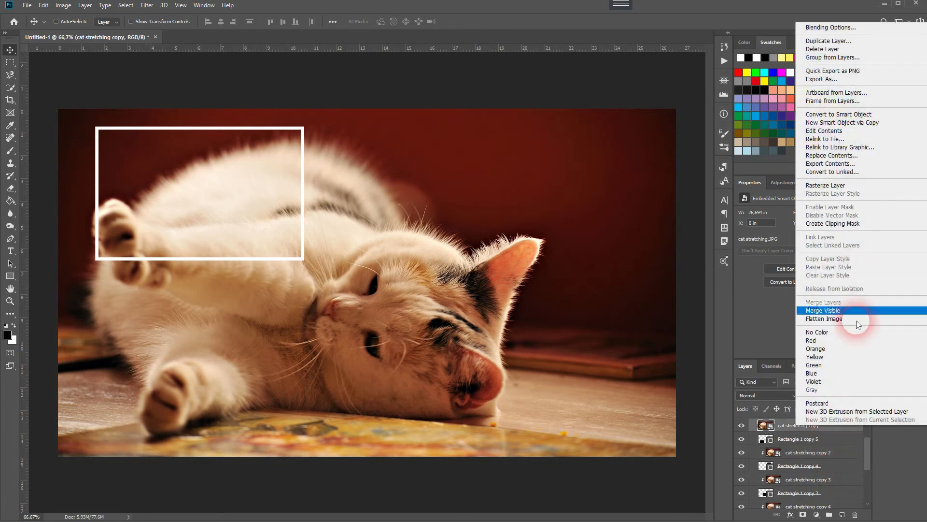
left_click(833, 224)
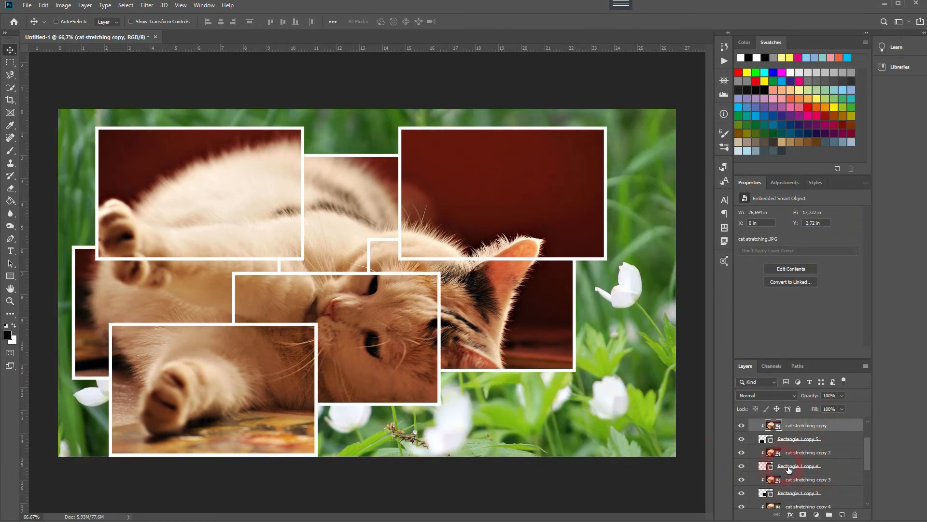
Move Rectangle 1 slightly down and rotate it slightly counterclockwise with Free Transform.
scroll(820, 471, "down", 3)
left_click(824, 492)
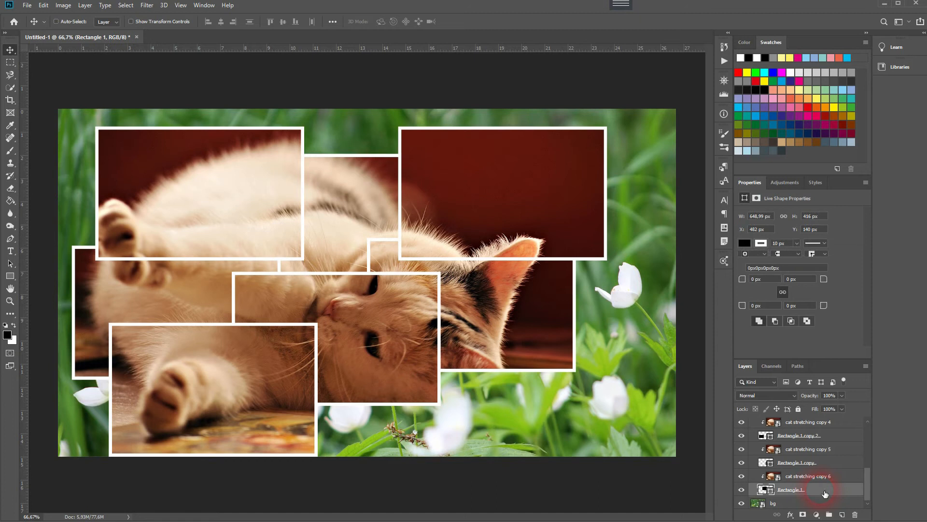
mouse_move(341, 231)
left_mouse_down()
mouse_move(352, 196)
mouse_move(344, 241)
left_mouse_up()
key("ctrl")
key("ctrl+t")
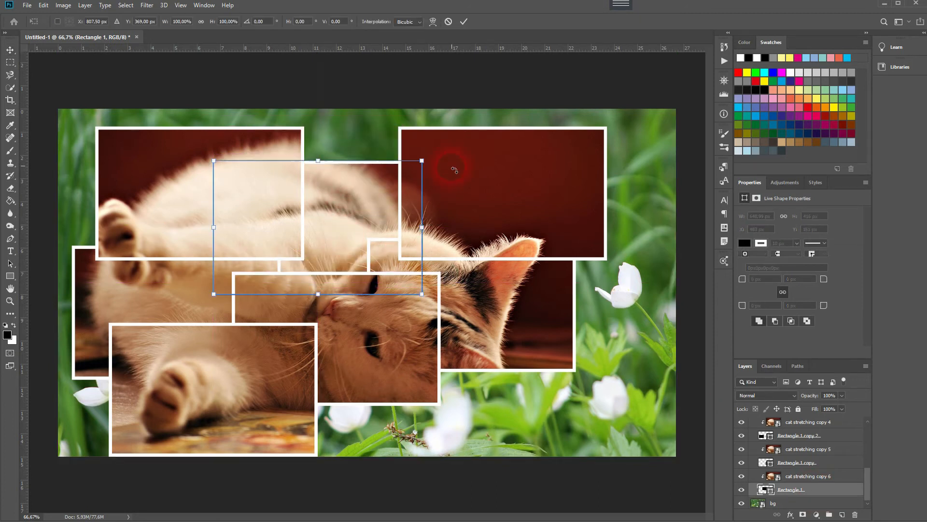
mouse_move(441, 155)
left_mouse_down()
mouse_move(446, 146)
mouse_move(435, 152)
left_mouse_up()
key("Return")
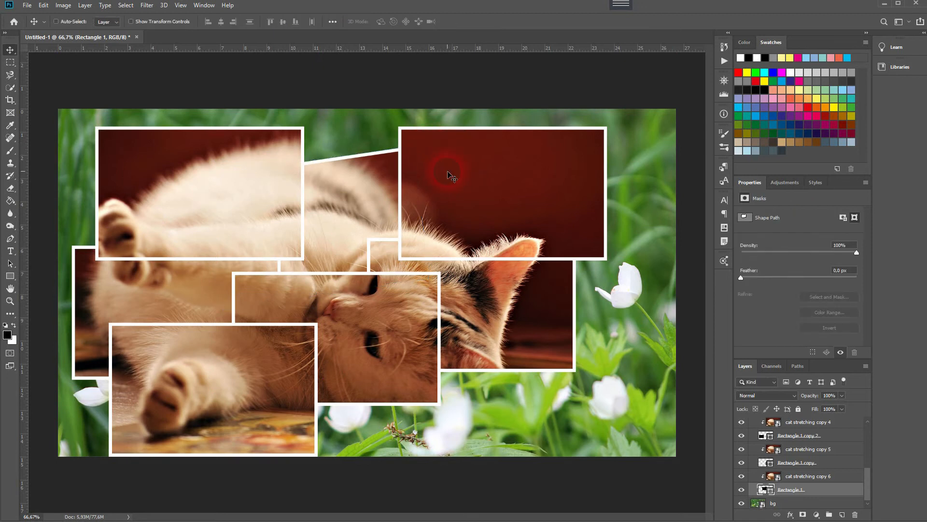
Move Rectangle 1 copy down and to the right, and rotate it about 7° clockwise.
left_click(832, 465)
left_click_drag(337, 234, 365, 263)
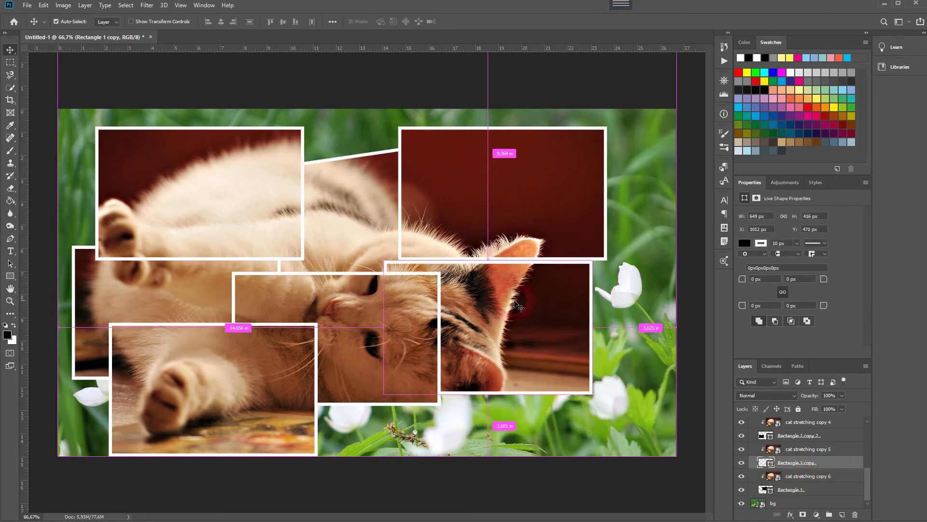
key("ctrl+t")
left_click_drag(609, 263, 627, 275)
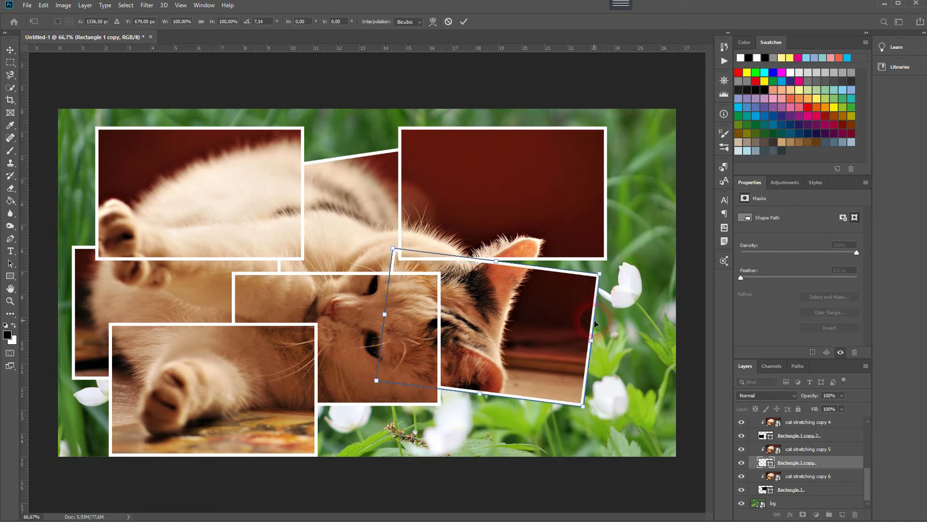
key("Return")
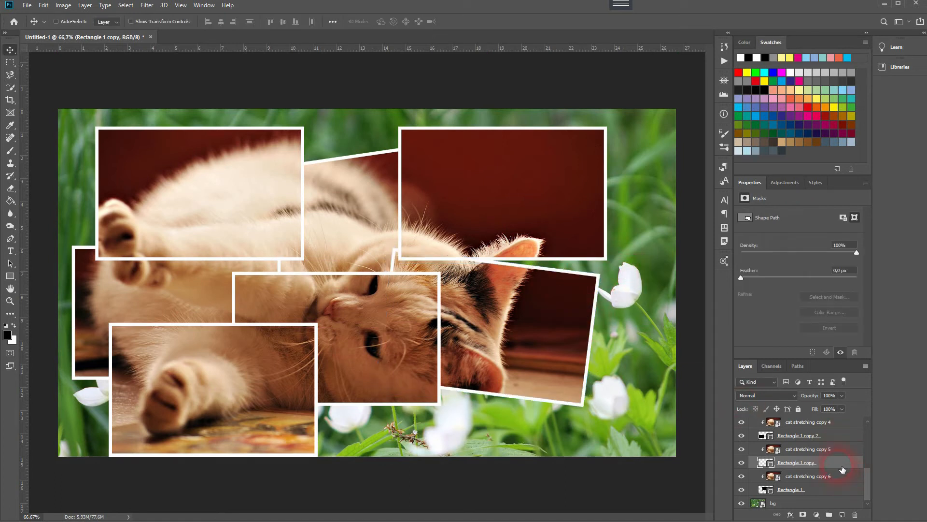
Rotate Rectangle 1 copy 2 about 8° counterclockwise and shift it slightly down and to the left.
left_click(835, 435)
key("ctrl+t")
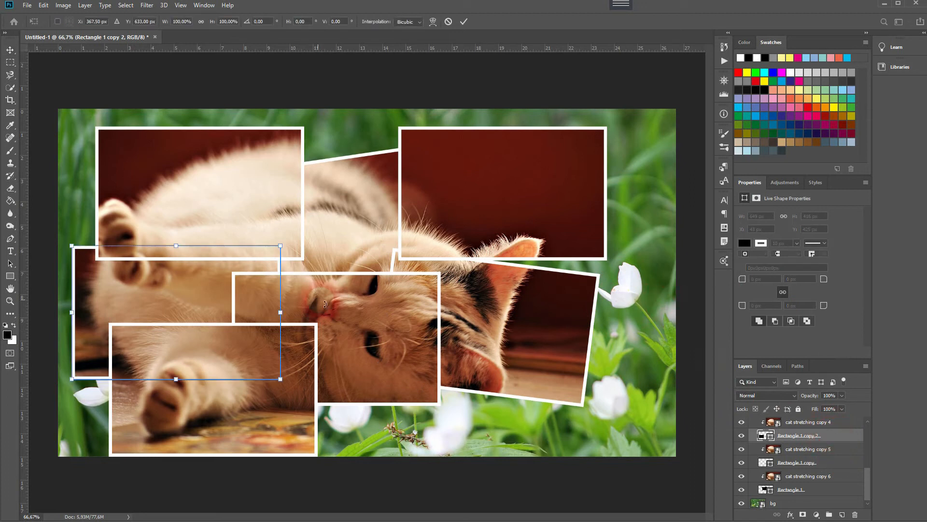
left_click_drag(291, 245, 283, 227)
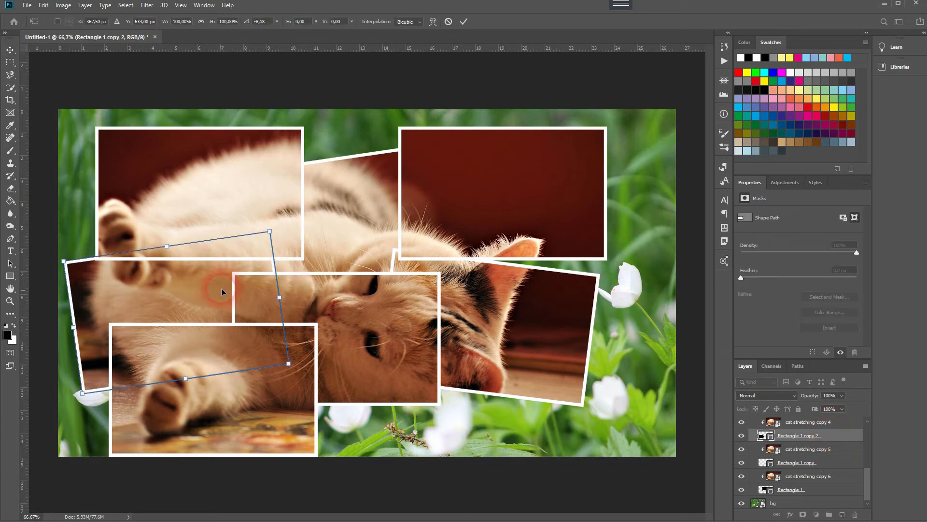
left_click_drag(222, 287, 213, 300)
key("Return")
Rotate Rectangle 1 copy 3 slightly clockwise and shift it to the right over the cat's face.
scroll(828, 469, "up", 3)
left_click(821, 457)
key("ctrl+t")
left_click_drag(452, 265, 458, 275)
left_click_drag(389, 309, 411, 327)
key("Return")
Rotate Rectangle 1 copy 4 about 2.5° clockwise and shift it slightly down and to the right.
left_click(807, 430)
key("ctrl+t")
left_click_drag(619, 121, 624, 133)
left_click_drag(509, 194, 517, 202)
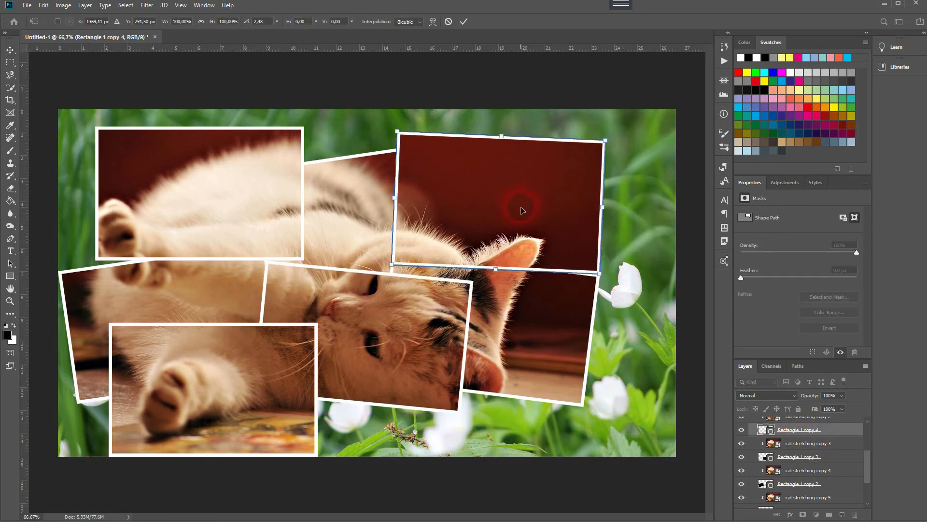
key("Return")
Rotate Rectangle 1 copy 5 about 12° counterclockwise and move it up and to the right over the front paw.
scroll(815, 457, "up", 3)
left_click(816, 454)
key("ctrl+t")
left_click_drag(329, 323, 313, 299)
left_click_drag(261, 360, 283, 342)
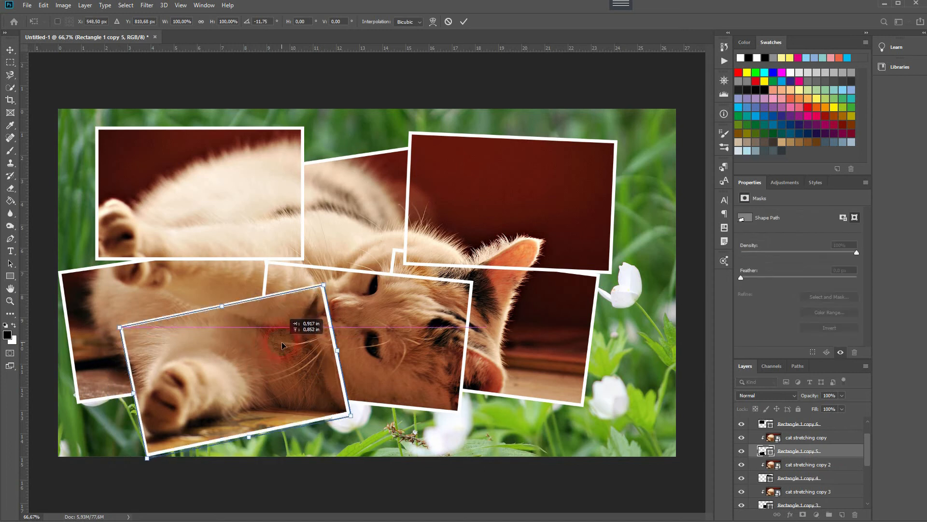
key("Return")
Rotate Rectangle 1 copy 6 slightly counterclockwise.
scroll(836, 471, "up", 2)
left_click(821, 451)
key("ctrl+t")
left_click_drag(319, 268, 320, 264)
key("Return")
Collapse Group 1 and move the whole collage about 1.5 in right and slightly up to centre it on the background.
left_click(752, 422)
left_click_drag(327, 302, 361, 293)
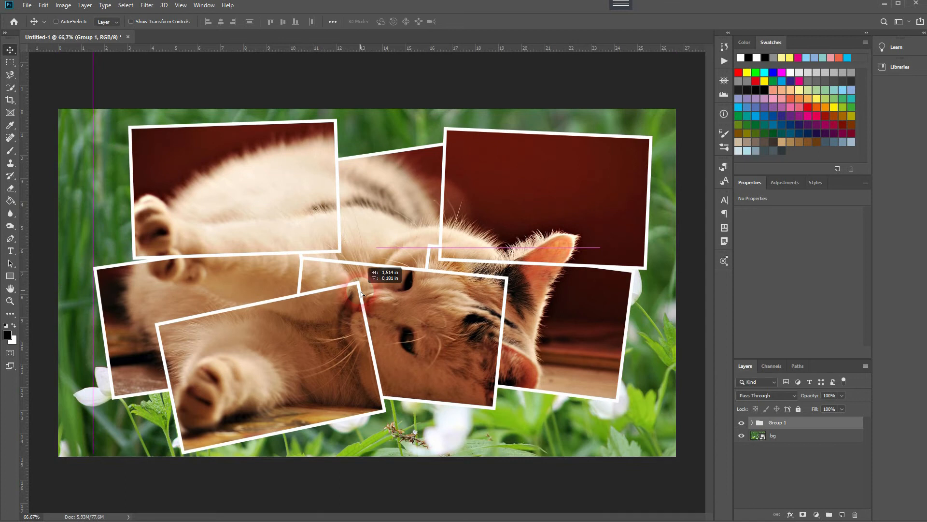
left_click_drag(361, 292, 361, 291)
key("Up")
key("Up")
key("Up")
key("Up")
key("Up")
key("Up")
left_click(567, 432)
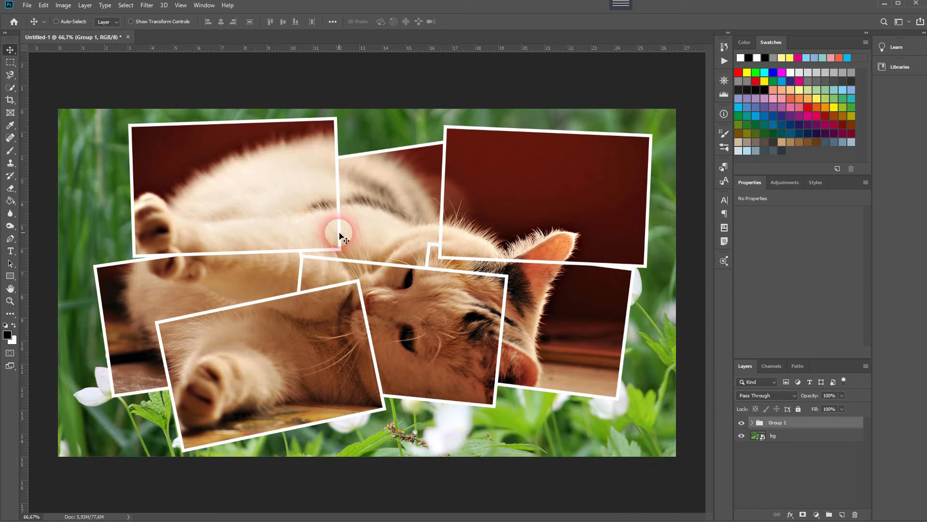
Give Rectangle 1 a drop shadow with 59% opacity, 144° angle, 17 px distance, 13% spread and 8 px size.
left_click(752, 423)
scroll(822, 464, "down", 3)
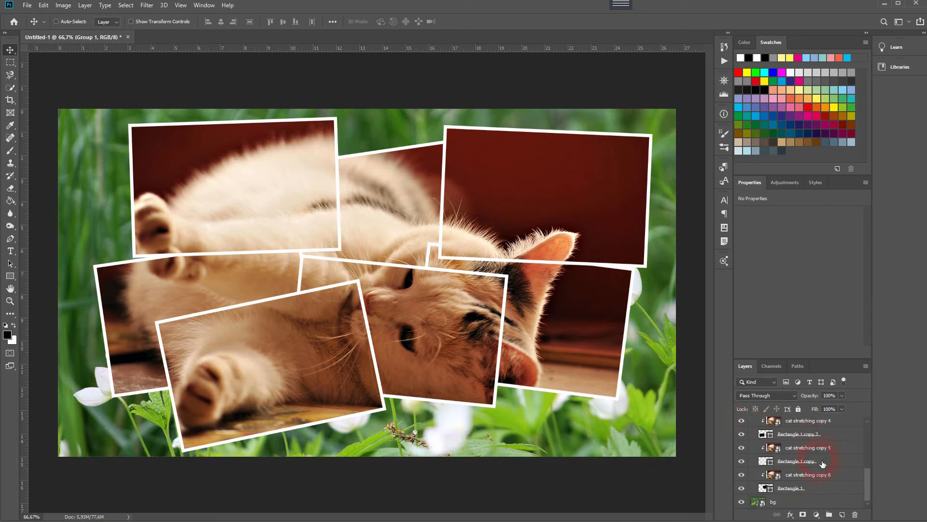
right_click(842, 493)
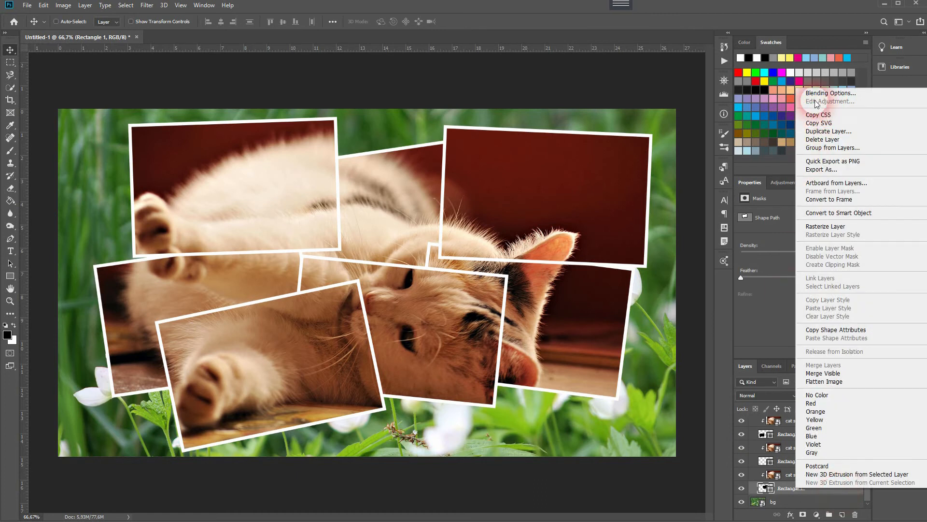
left_click(817, 94)
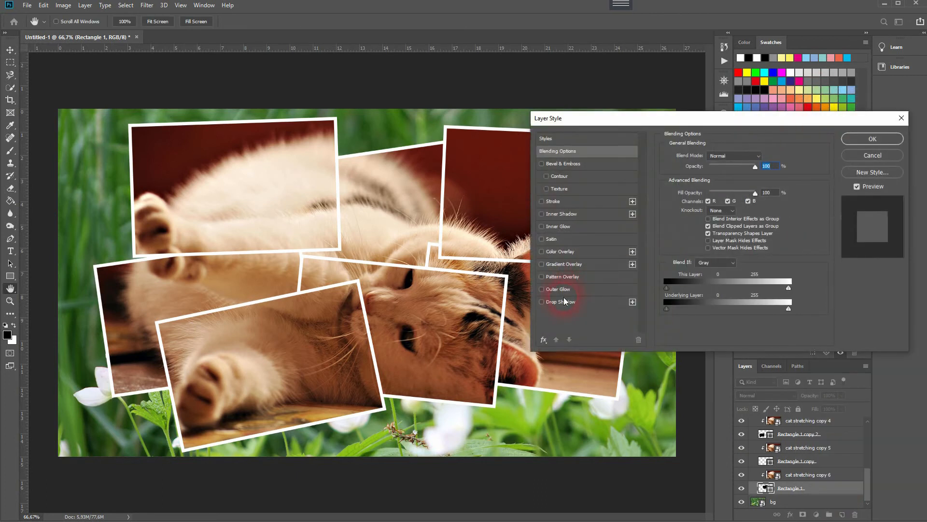
left_click(565, 300)
left_click_drag(657, 125, 669, 127)
left_click(891, 142)
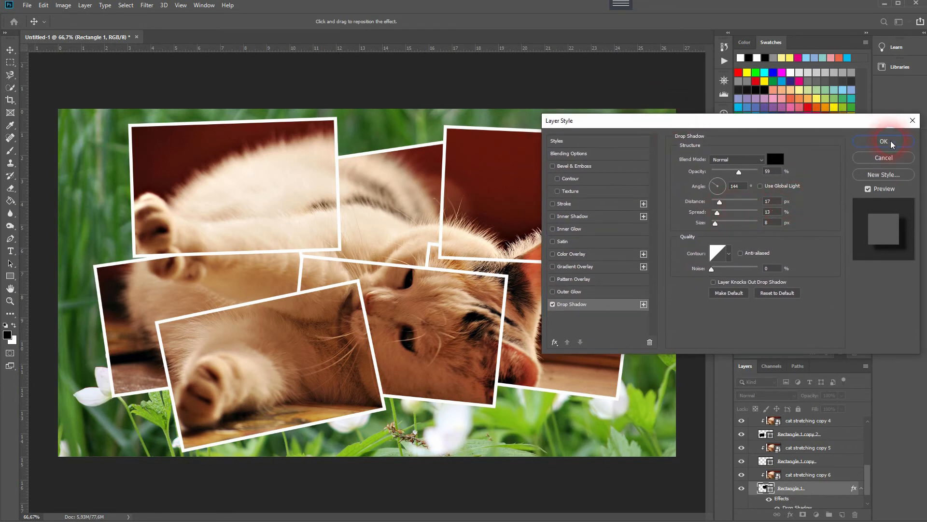
left_click(423, 159)
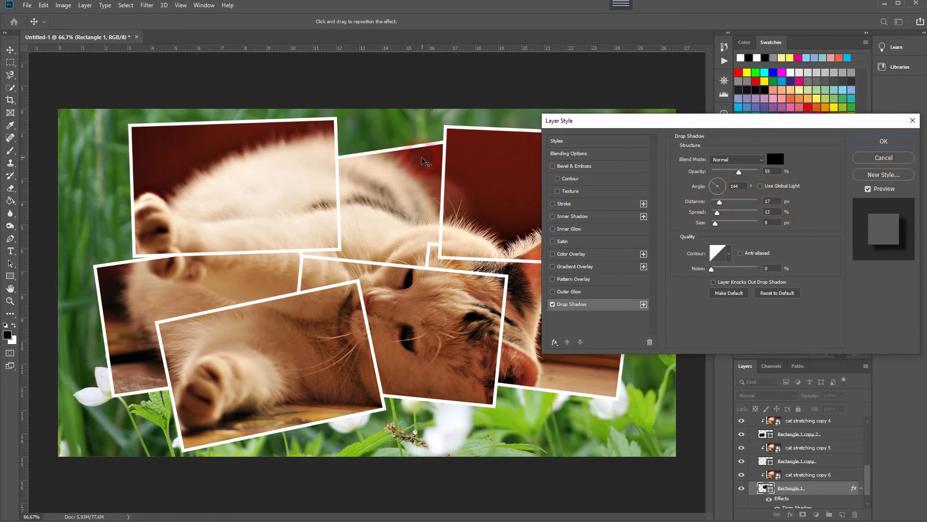
left_click(884, 141)
Copy the layer style of Rectangle 1 and paste it onto Rectangle 1 copy.
right_click(826, 498)
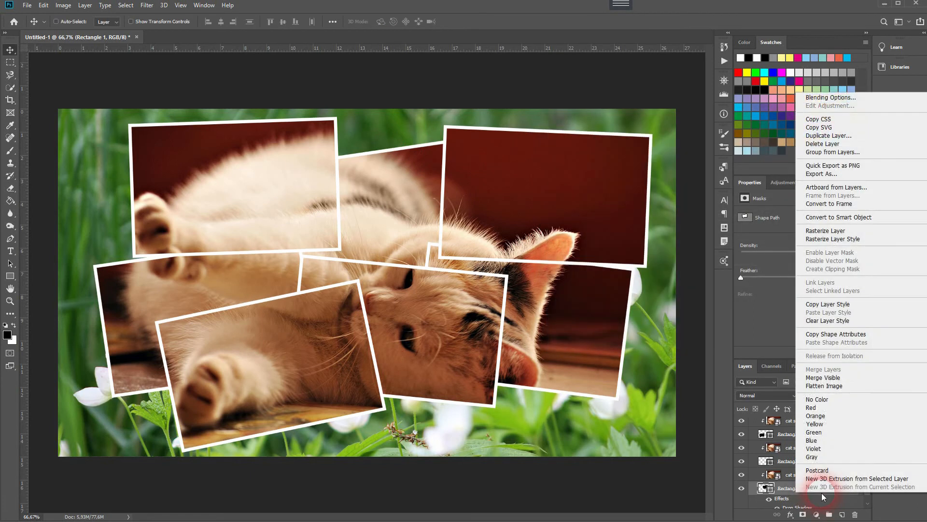
left_click(858, 304)
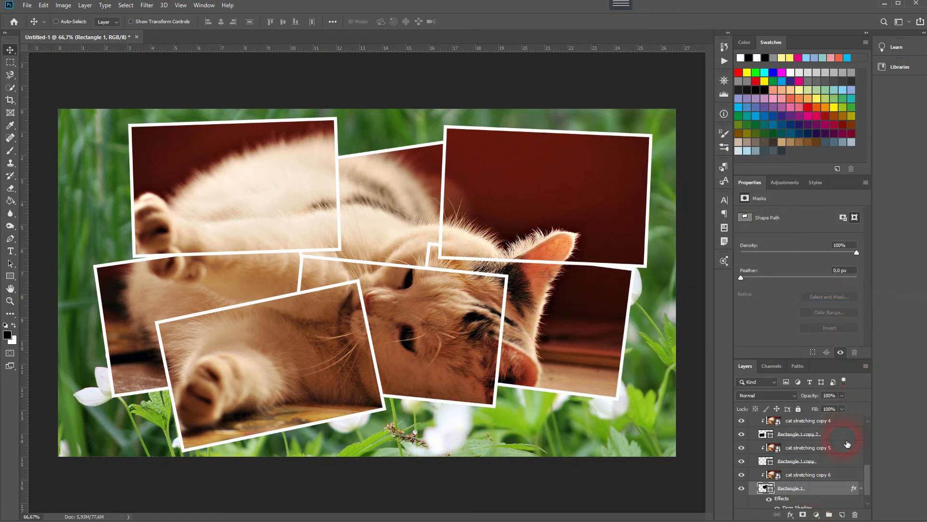
left_click(833, 462)
right_click(833, 462)
left_click(853, 282)
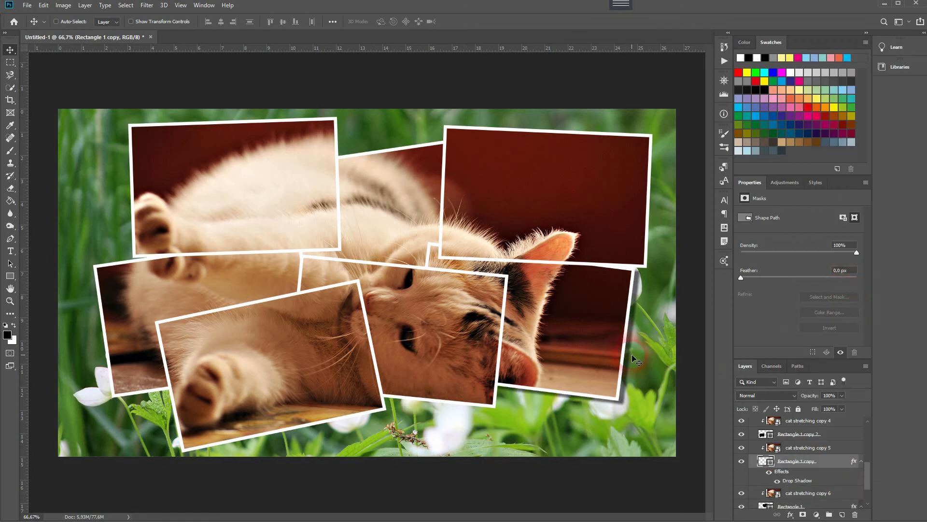
Paste the drop shadow style onto Rectangle 1 copy 2 and Rectangle 1 copy 3.
scroll(829, 483, "down", 1)
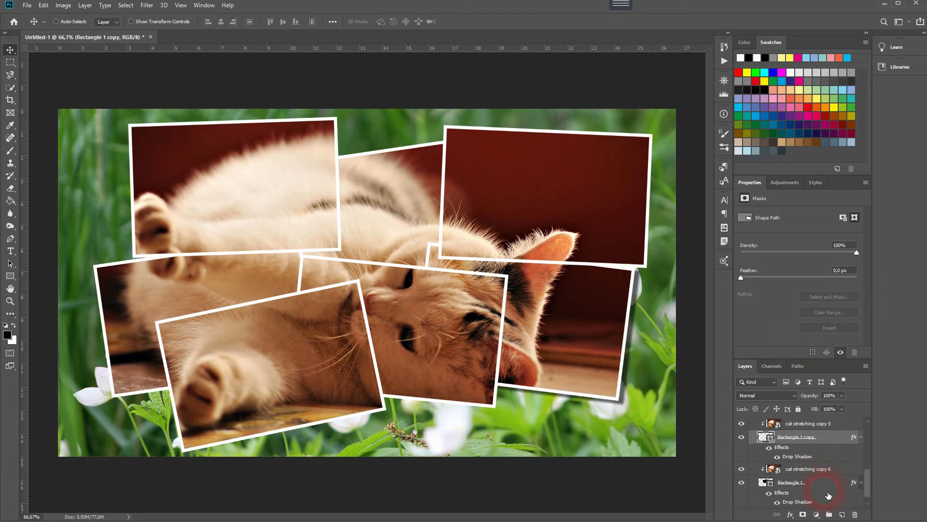
scroll(823, 454, "up", 1)
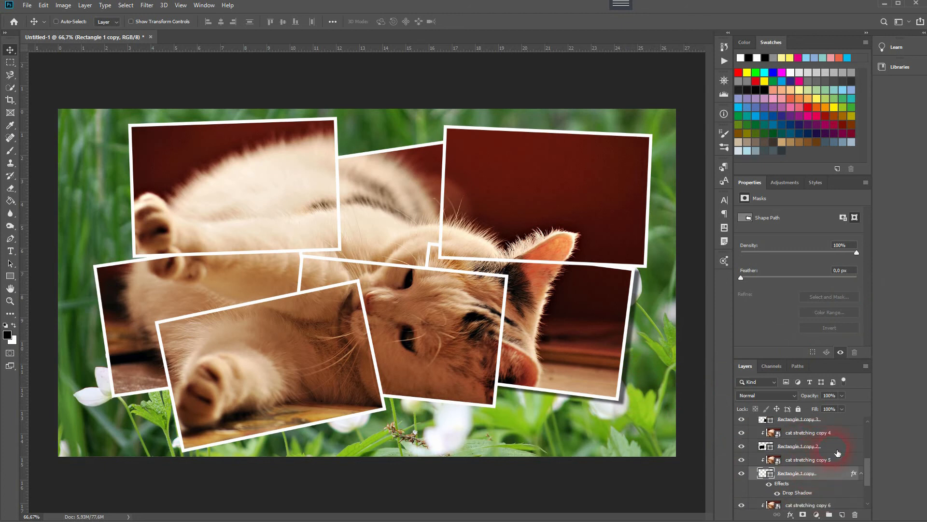
right_click(834, 448)
left_click(846, 267)
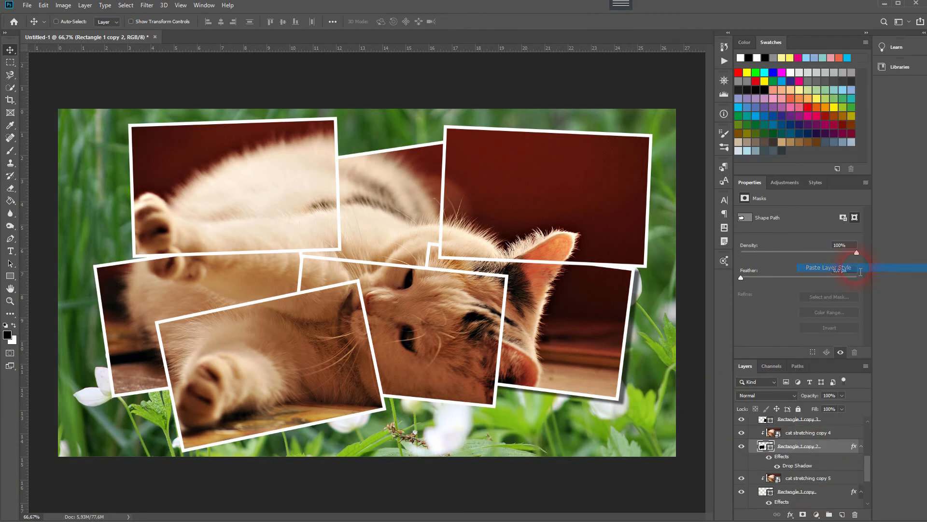
scroll(839, 454, "up", 2)
right_click(843, 458)
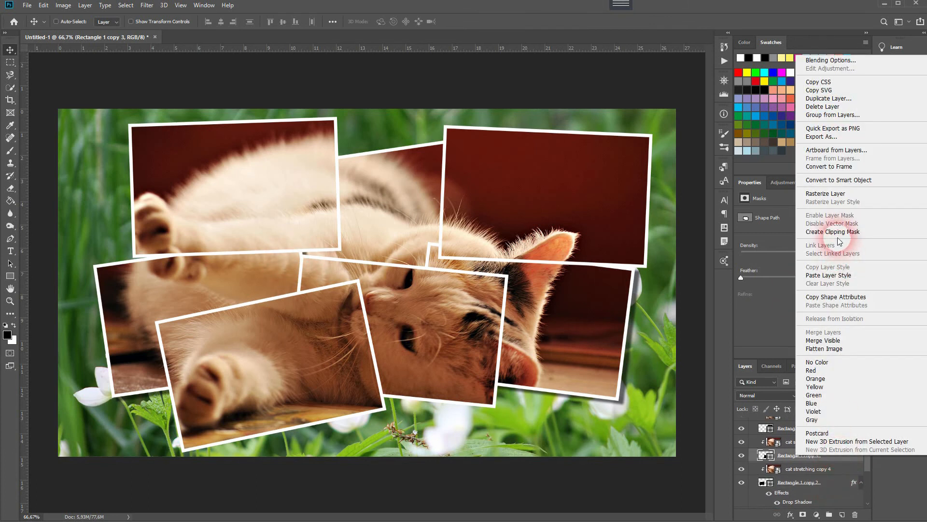
left_click(846, 276)
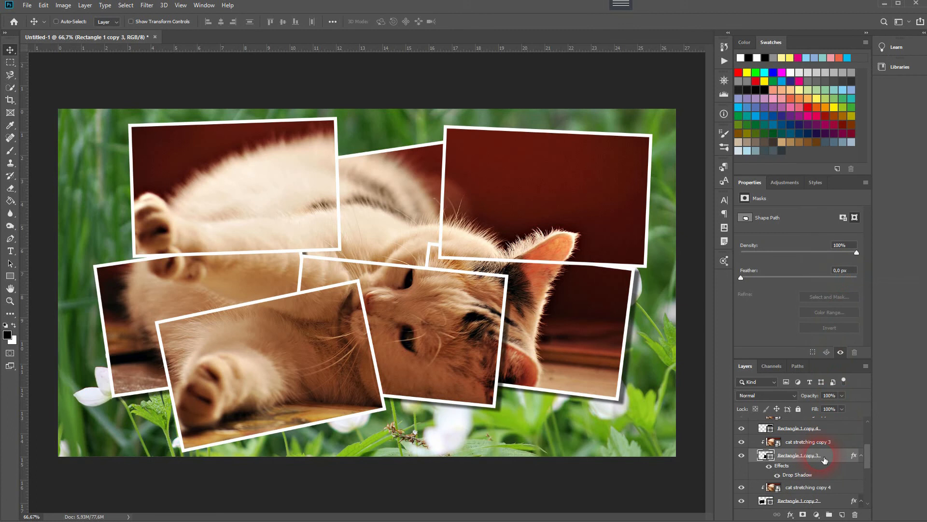
Paste the drop shadow style onto Rectangle 1 copy 4, copy 5 and copy 6.
scroll(826, 468, "up", 1)
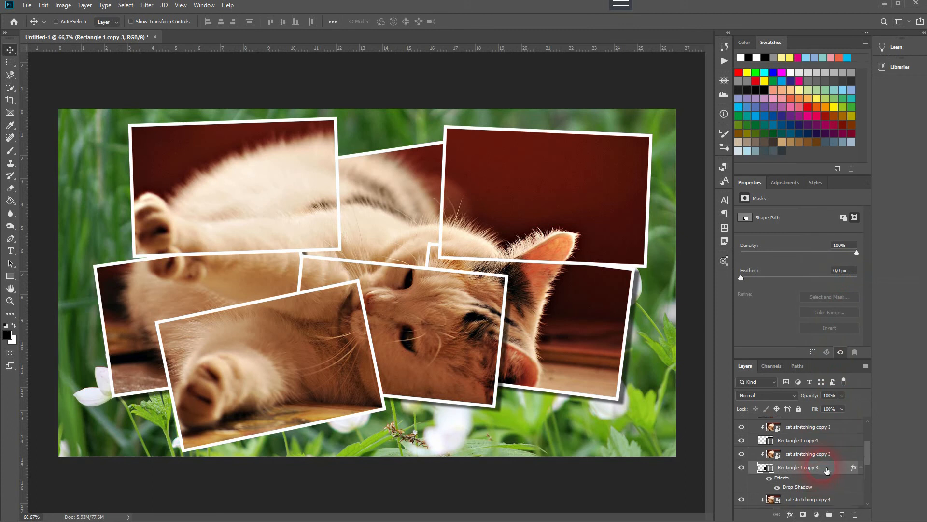
right_click(843, 444)
left_click(846, 275)
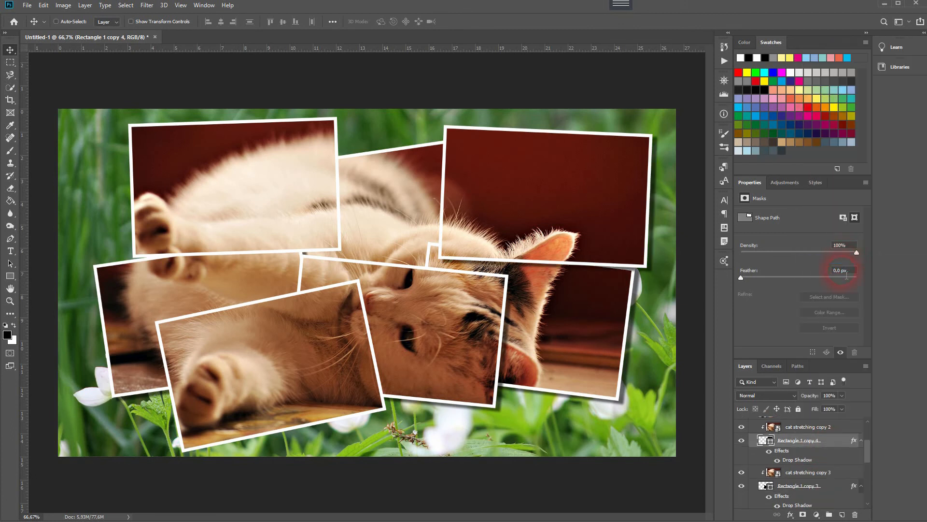
scroll(809, 442, "up", 3)
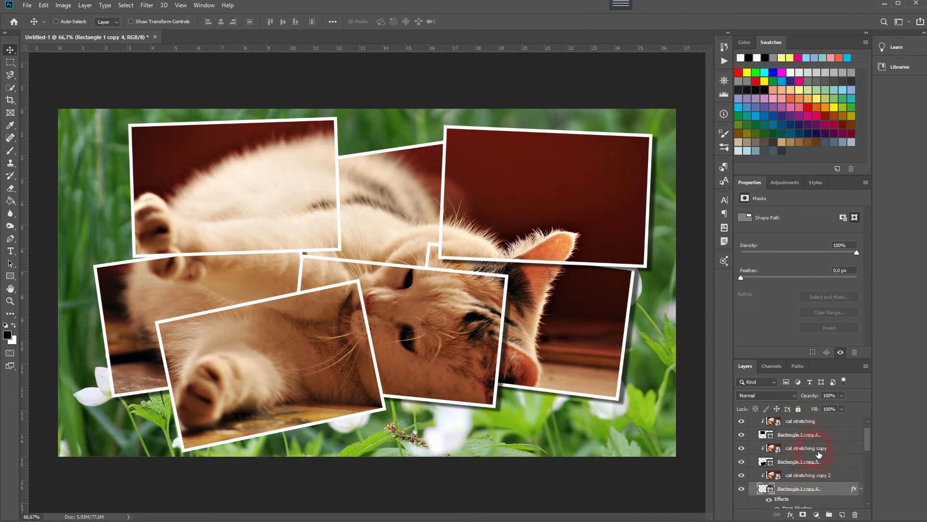
right_click(847, 468)
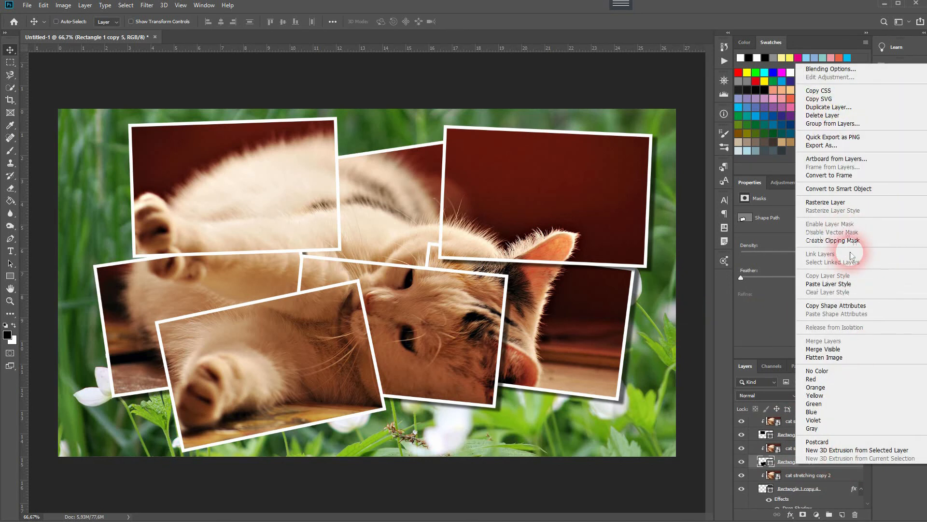
left_click(850, 284)
right_click(844, 434)
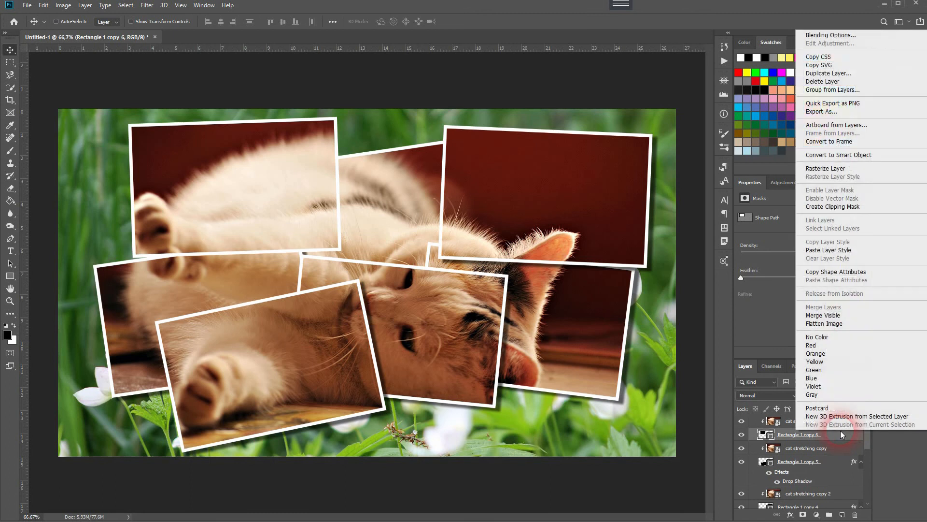
left_click(827, 263)
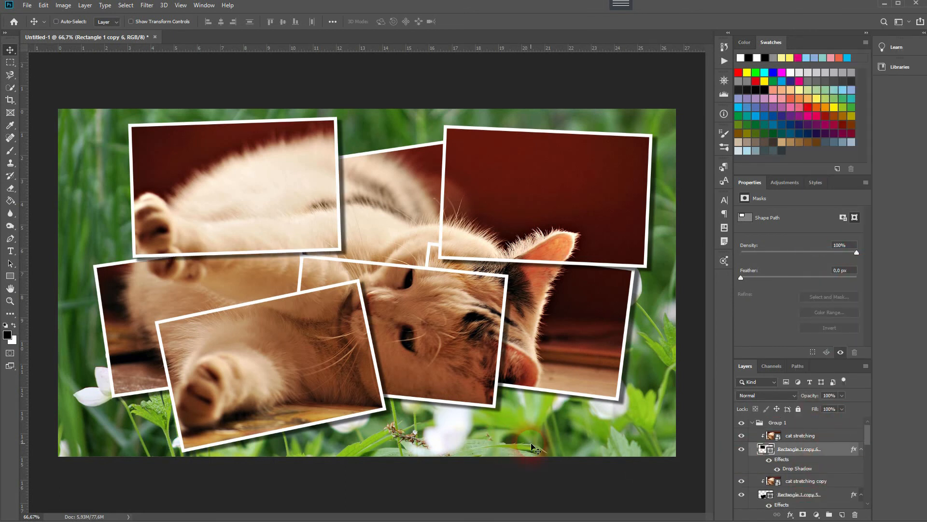
scroll(821, 466, "down", 3)
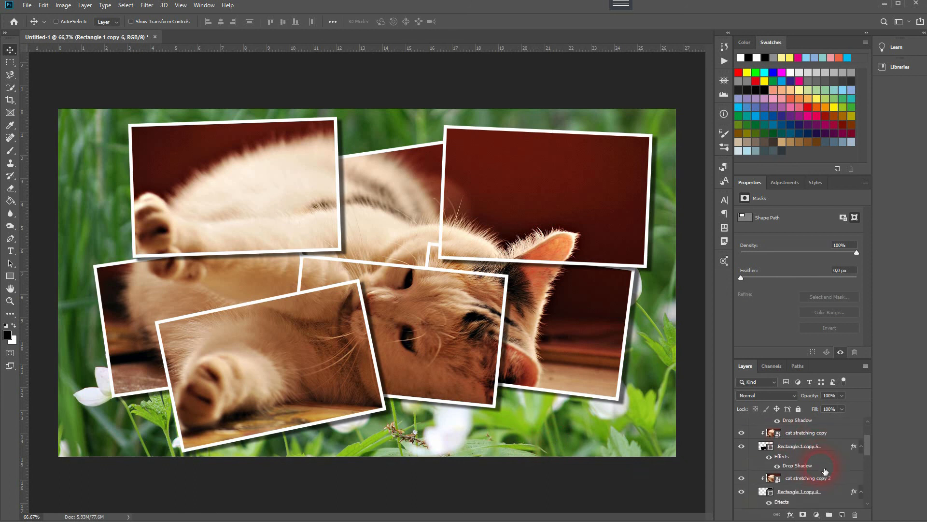
scroll(825, 471, "down", 5)
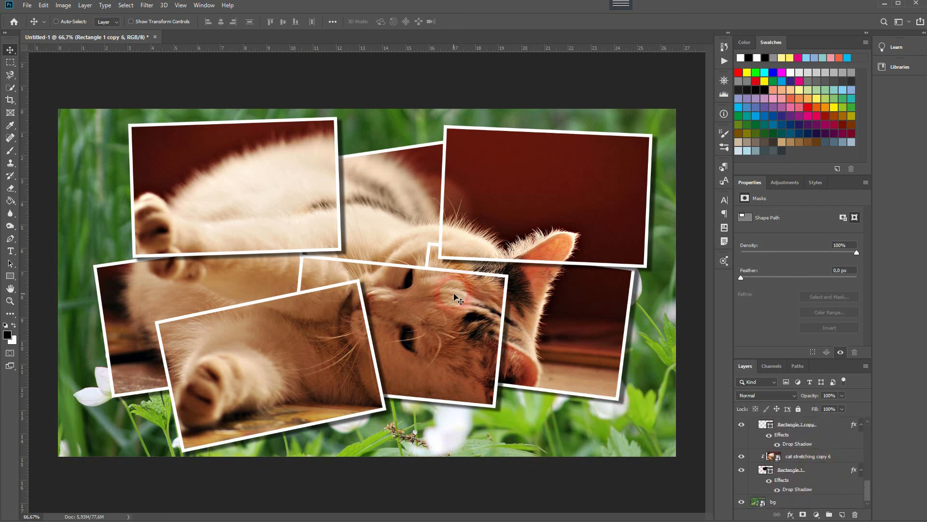
left_click(389, 247)
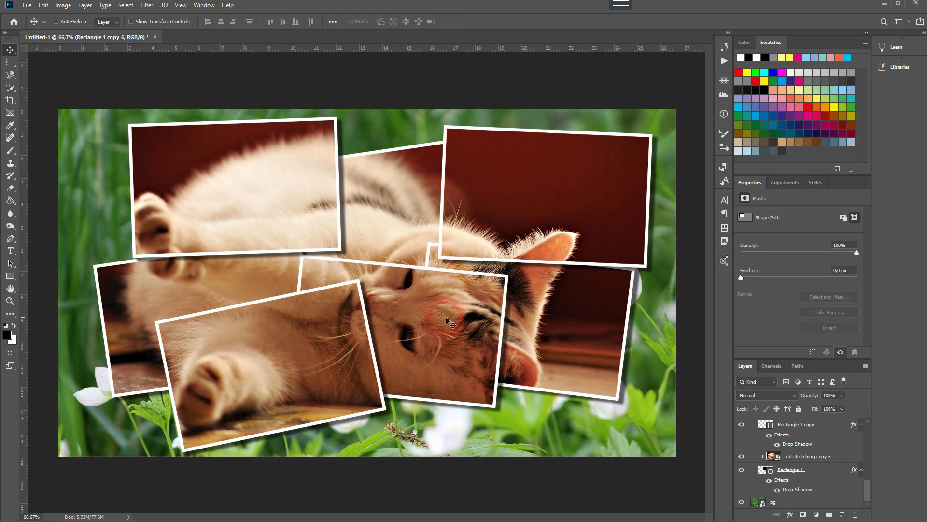